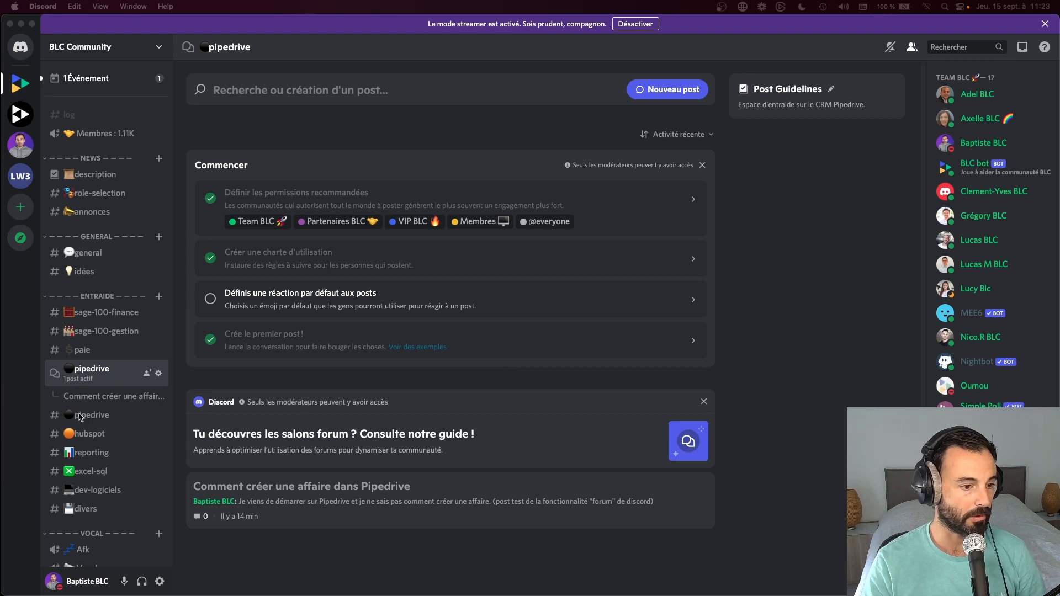
# Review the existing conversations in the pipedrive and sage-100-gestion text channels
pyautogui.click(80, 419)
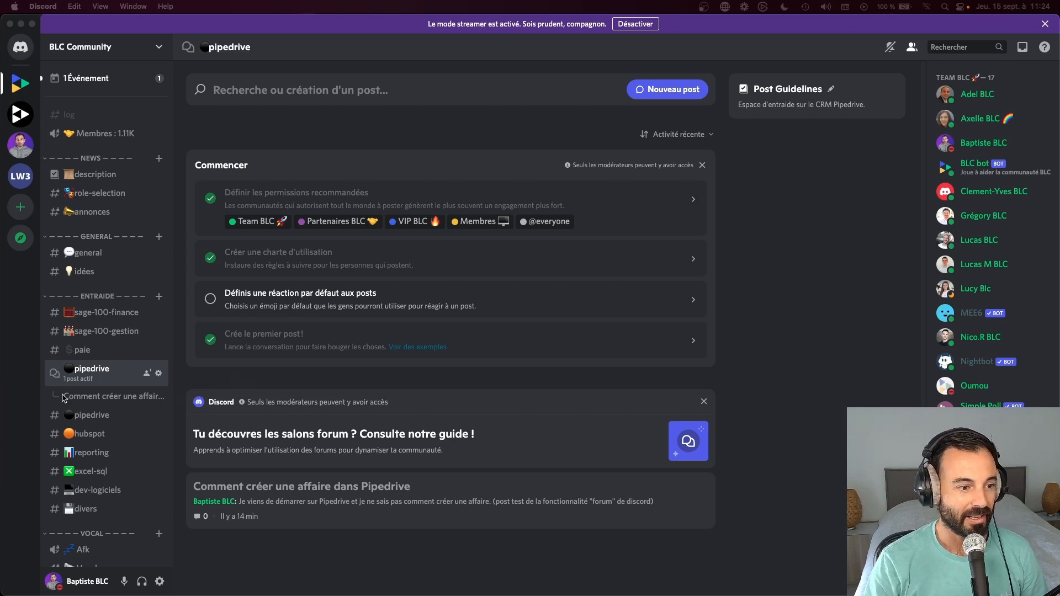
pyautogui.click(97, 416)
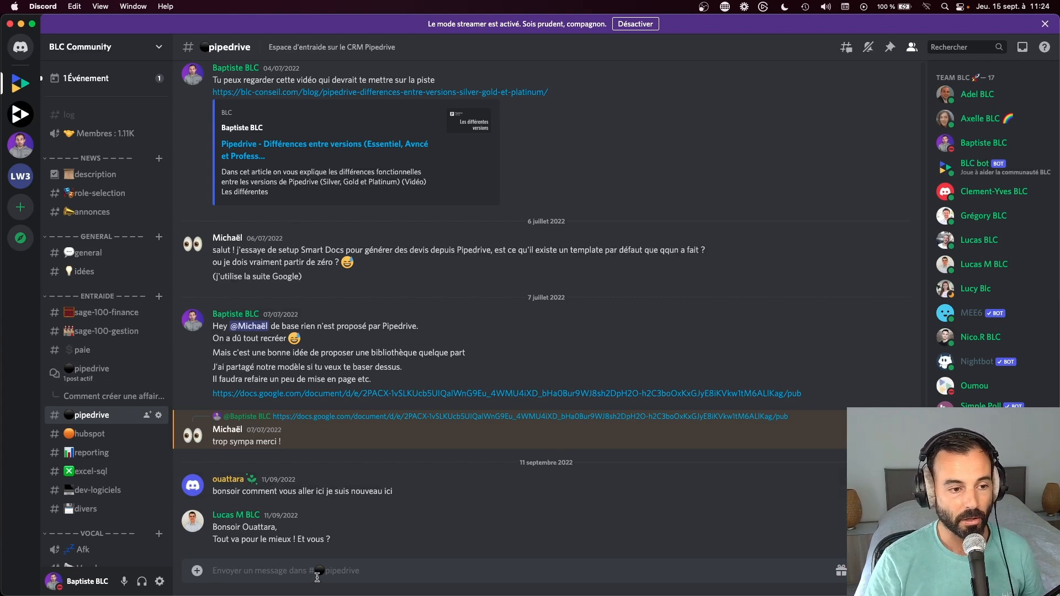
pyautogui.click(113, 332)
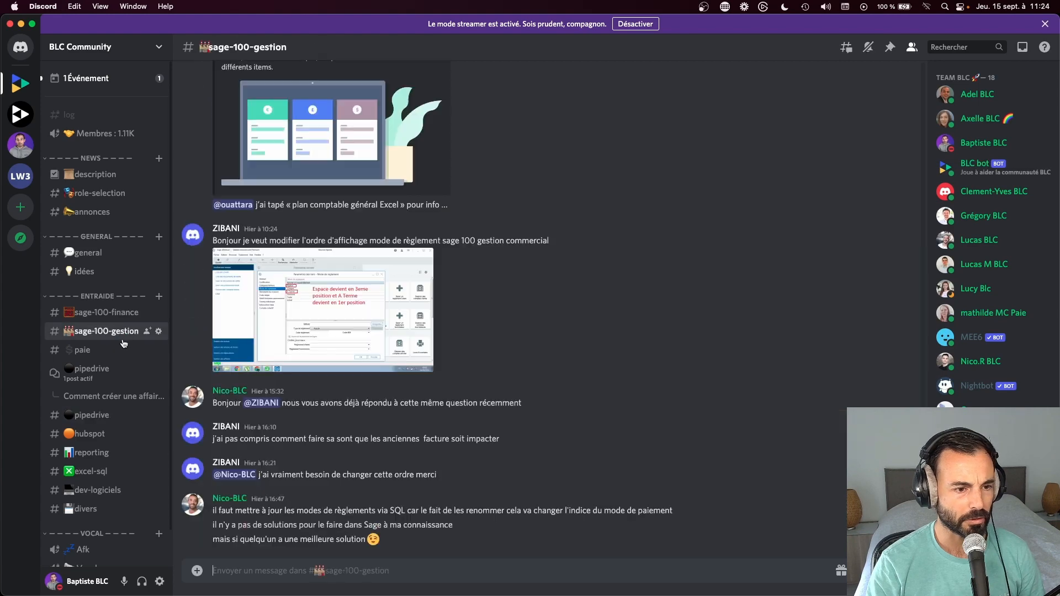
pyautogui.scroll(10, 330, 383)
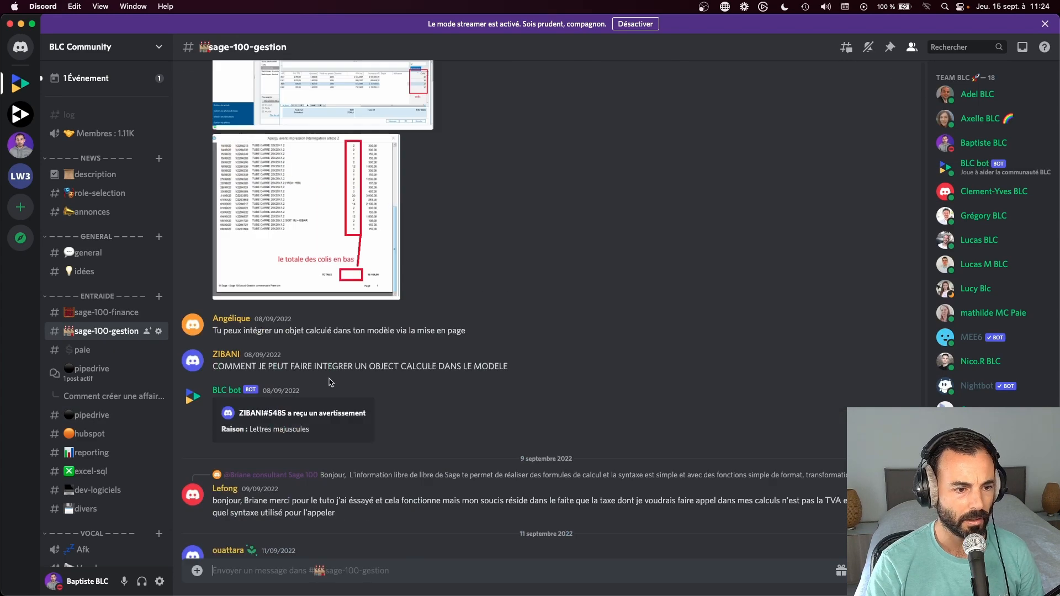
pyautogui.scroll(-4, 330, 382)
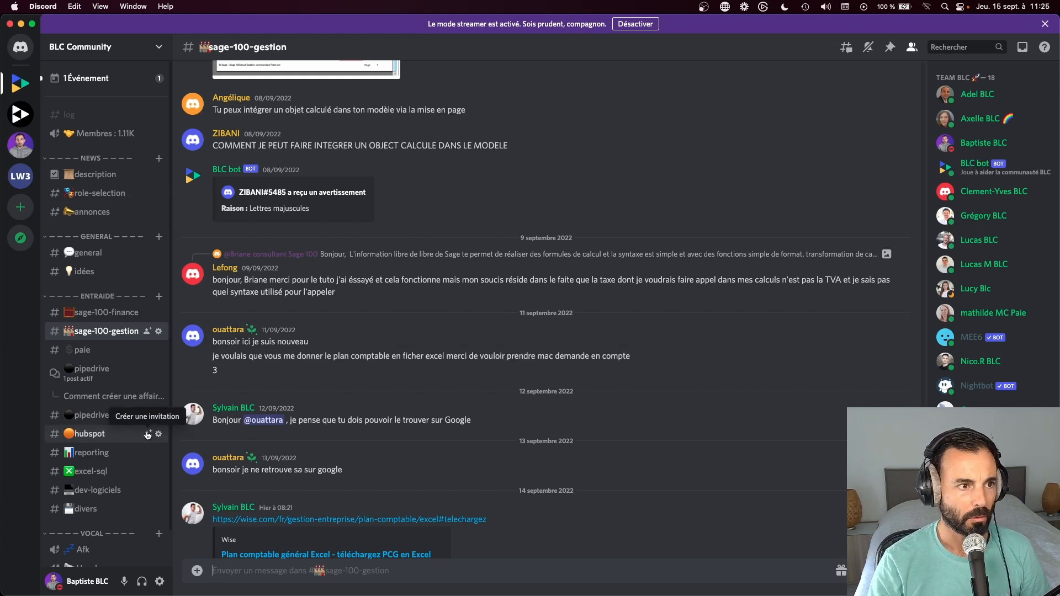
# Begin a new channel in the ENTRAIDE category, choose the Forum type and open its learn-more article
pyautogui.click(158, 299)
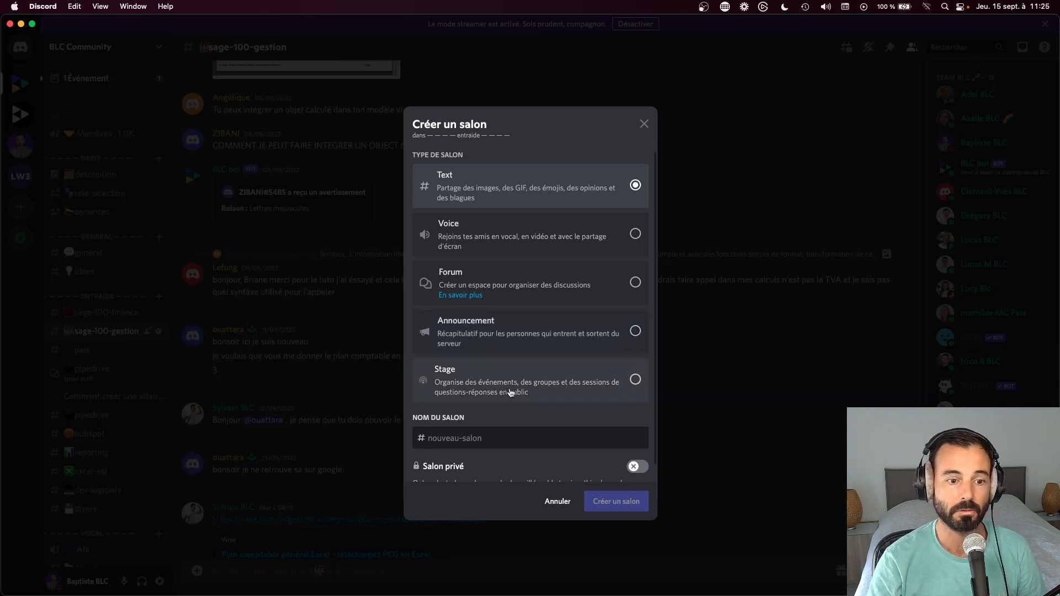
pyautogui.scroll(-1, 512, 399)
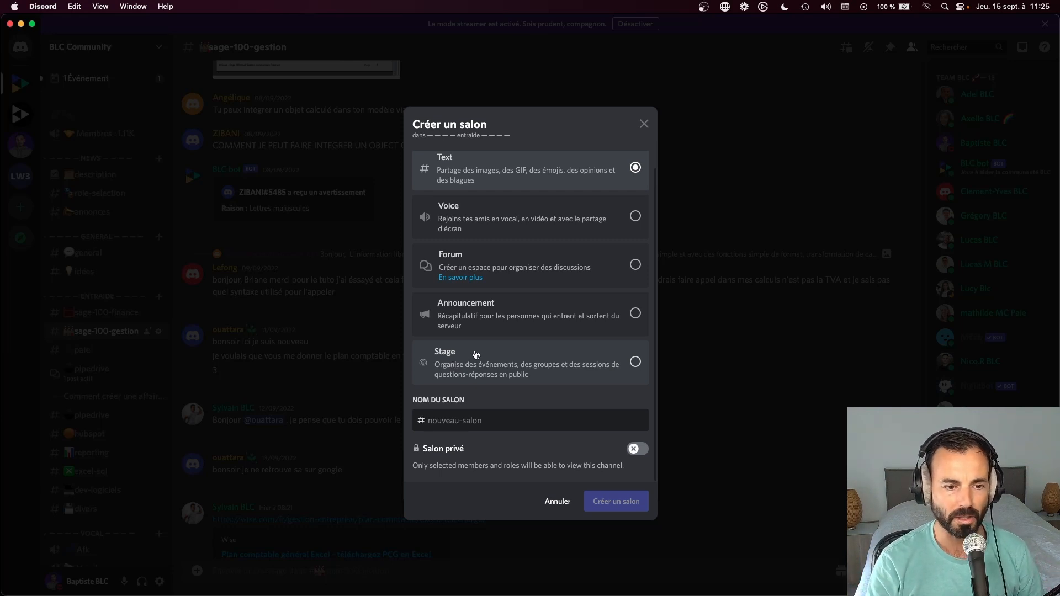
pyautogui.scroll(1, 456, 359)
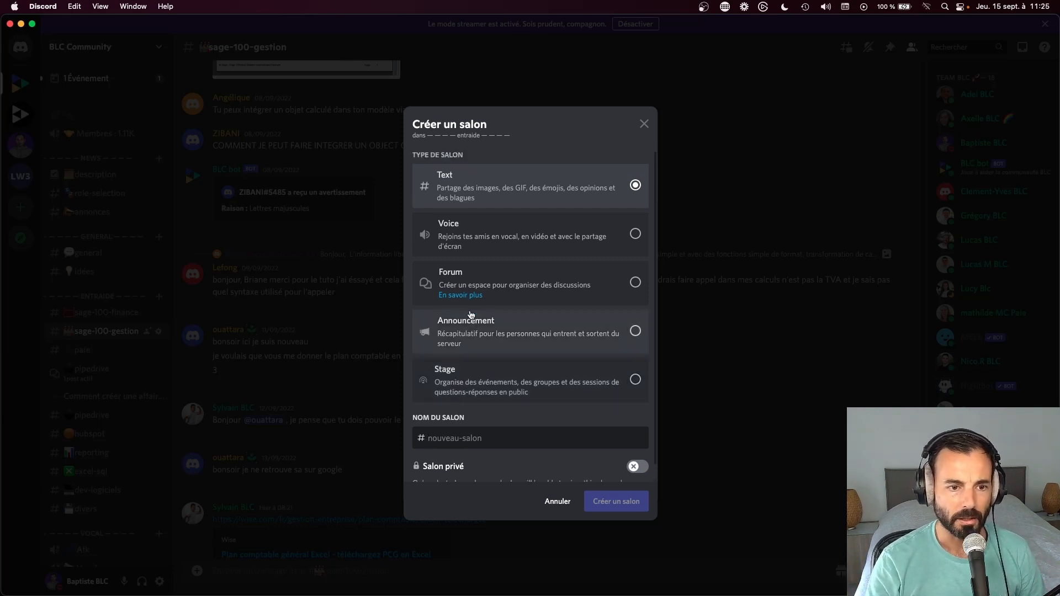
pyautogui.click(459, 298)
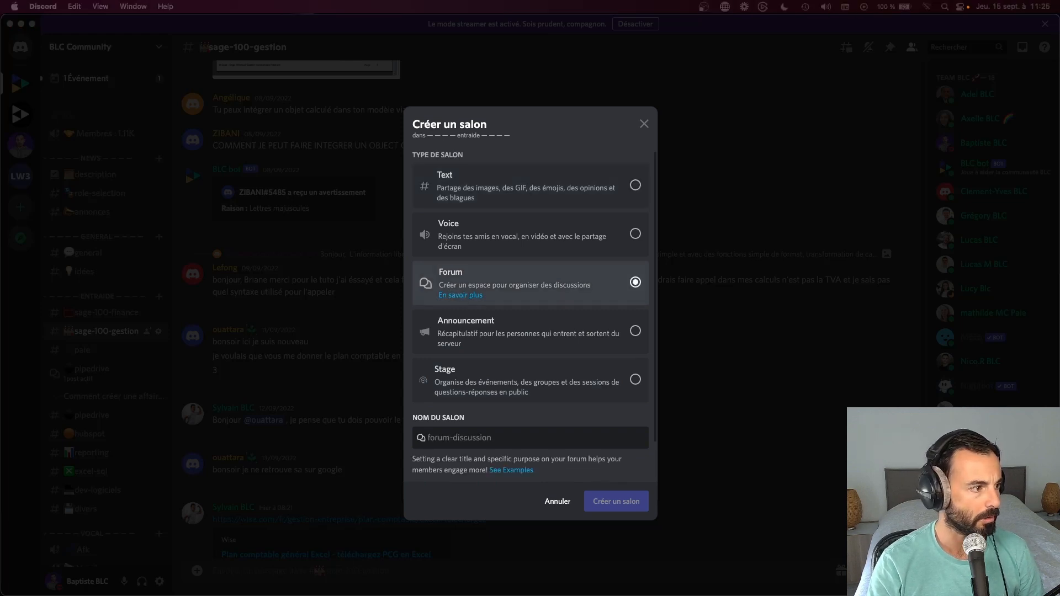
pyautogui.click(461, 295)
# Read the Forum Channels article, including its passages on usage guidelines, tags and engagement tips, and close it
pyautogui.scroll(-3, 521, 304)
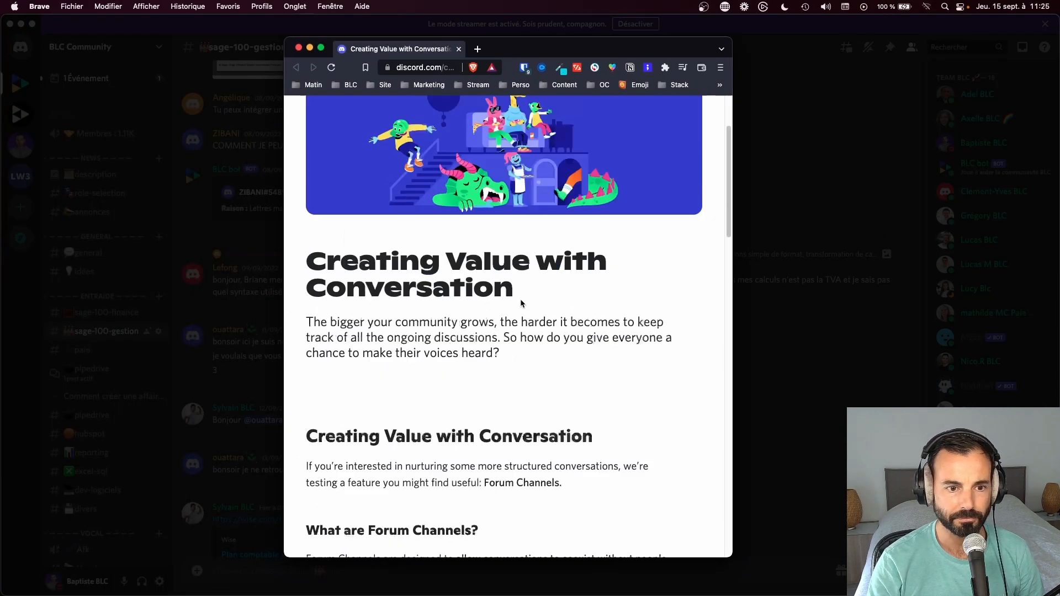
pyautogui.scroll(-15, 521, 304)
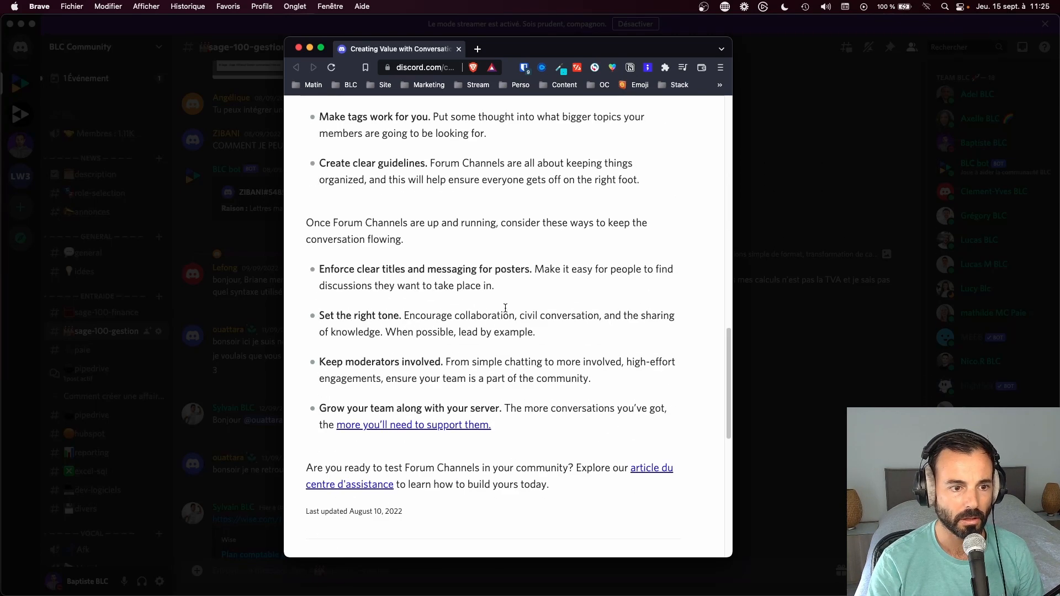
pyautogui.scroll(-5, 506, 308)
pyautogui.scroll(20, 504, 307)
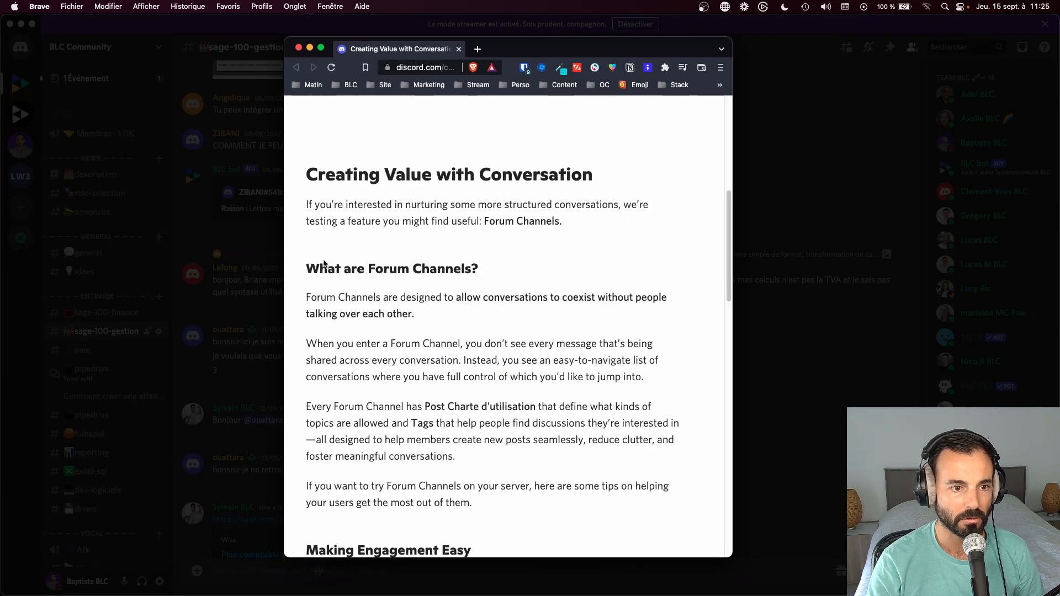
pyautogui.scroll(-5, 409, 276)
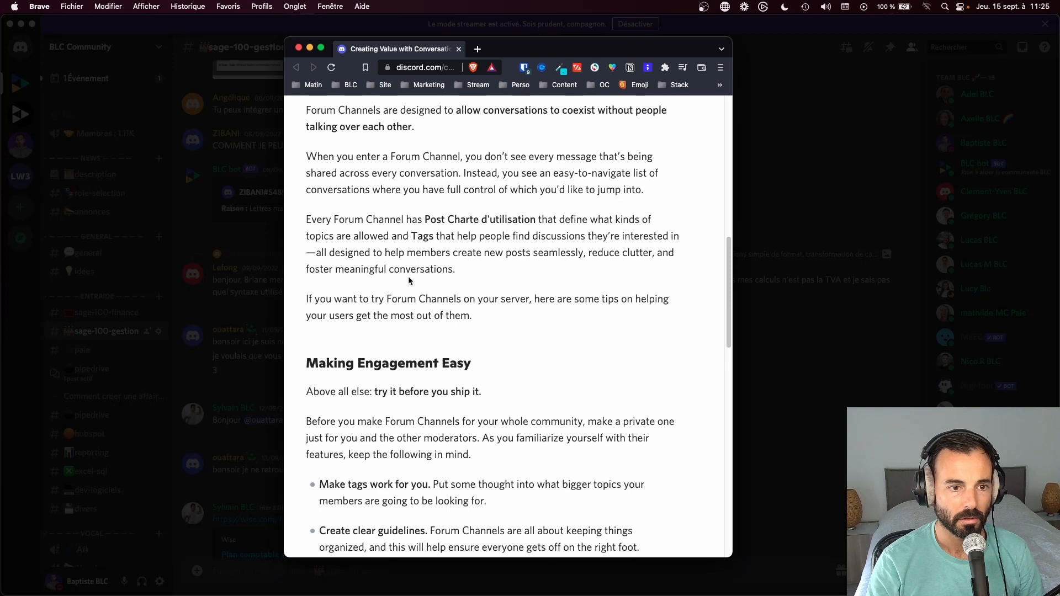
pyautogui.moveTo(456, 220); pyautogui.dragTo(535, 220)
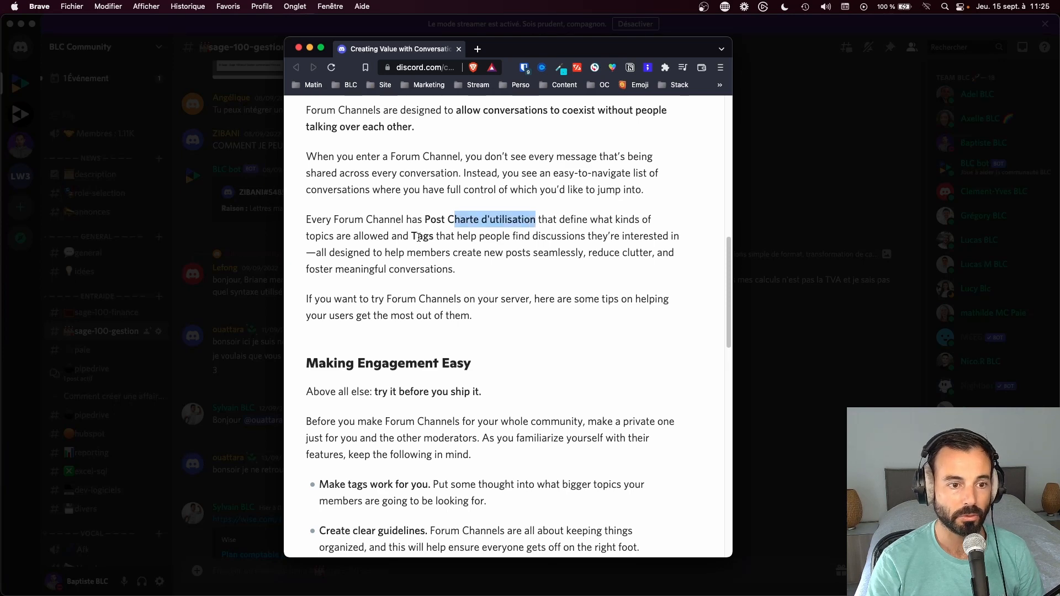
pyautogui.moveTo(418, 236); pyautogui.dragTo(424, 236)
pyautogui.scroll(-3, 441, 288)
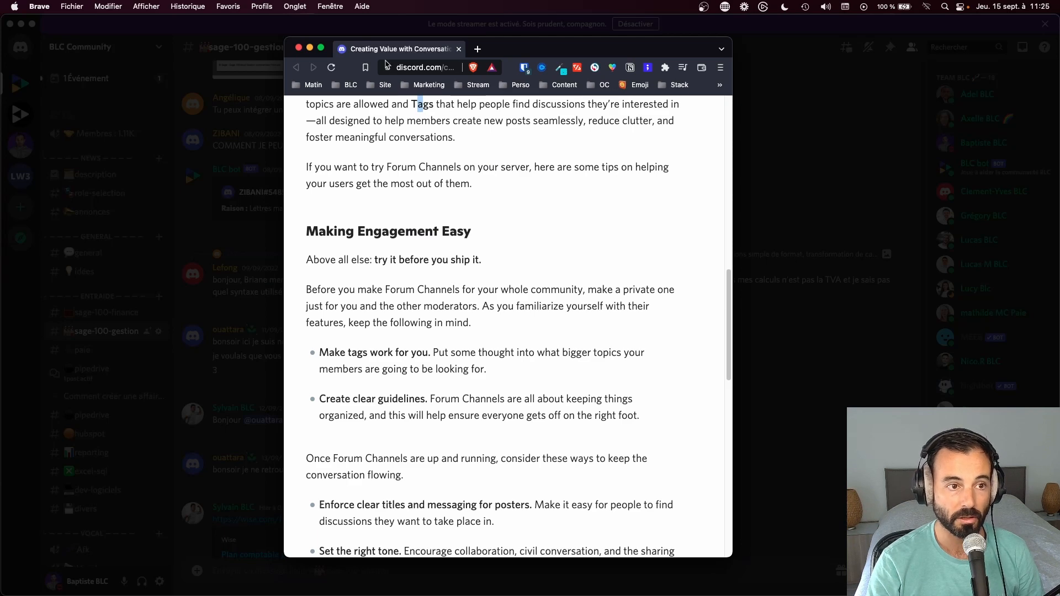
pyautogui.click(299, 48)
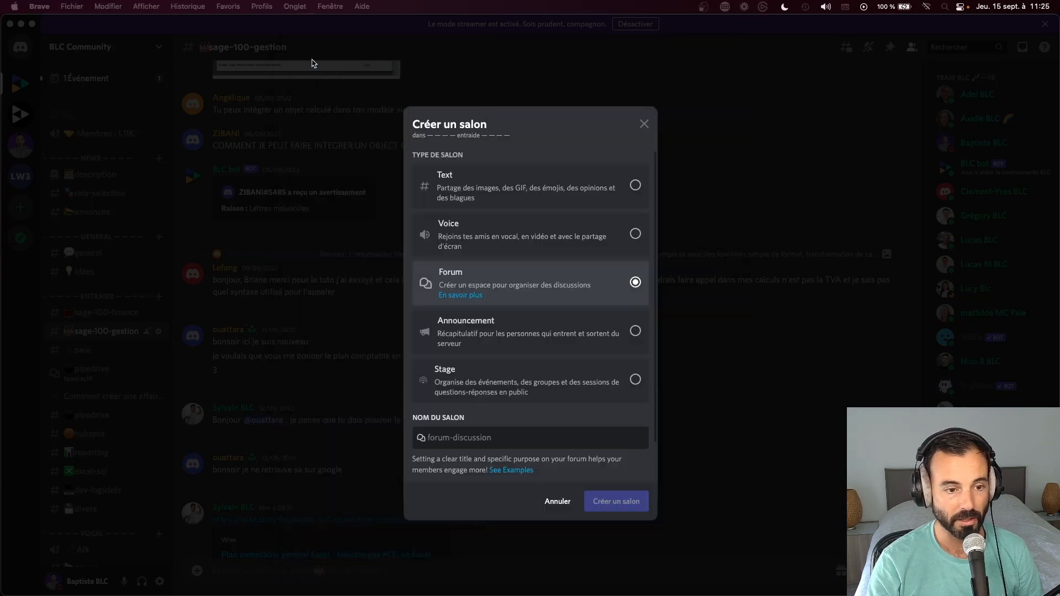
# Cancel the new forum channel and view the channel types offered for the ENTRAIDE category once more without creating one
pyautogui.click(557, 504)
pyautogui.click(557, 503)
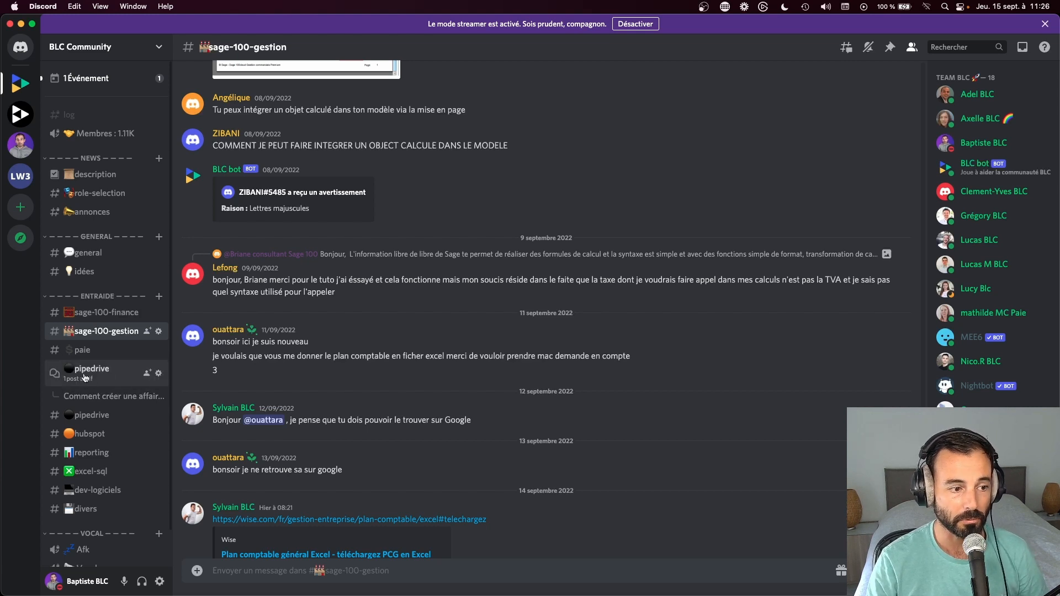
pyautogui.click(159, 298)
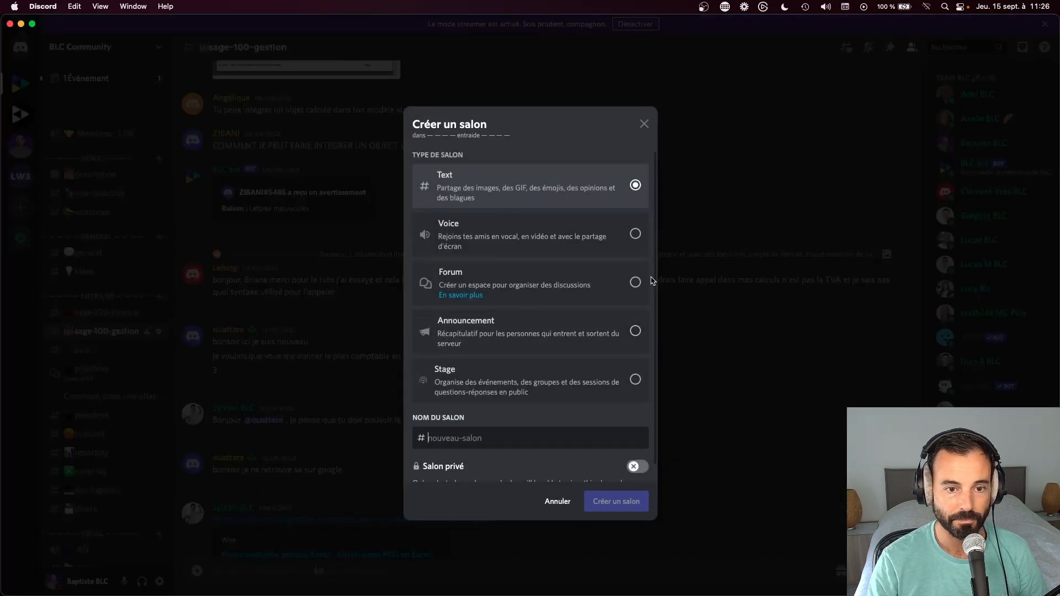
pyautogui.click(644, 124)
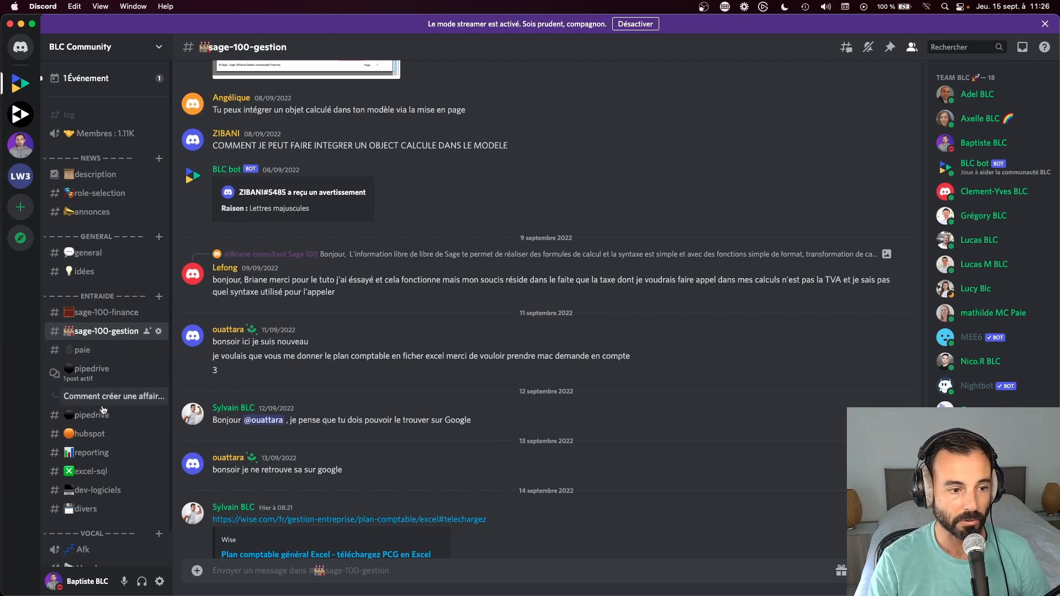
pyautogui.rightClick(87, 300)
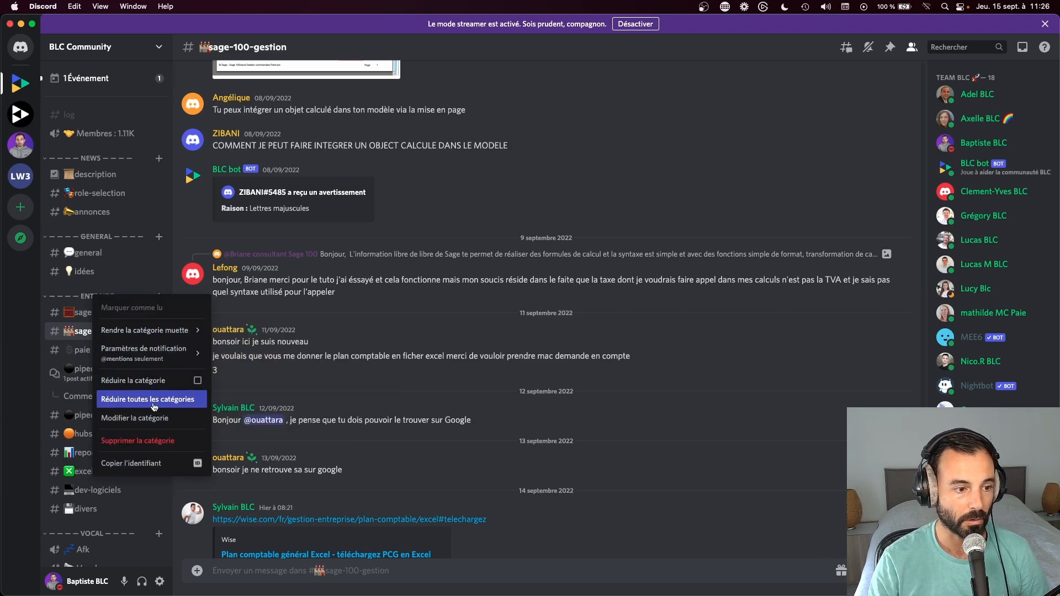
pyautogui.click(135, 418)
pyautogui.click(283, 86)
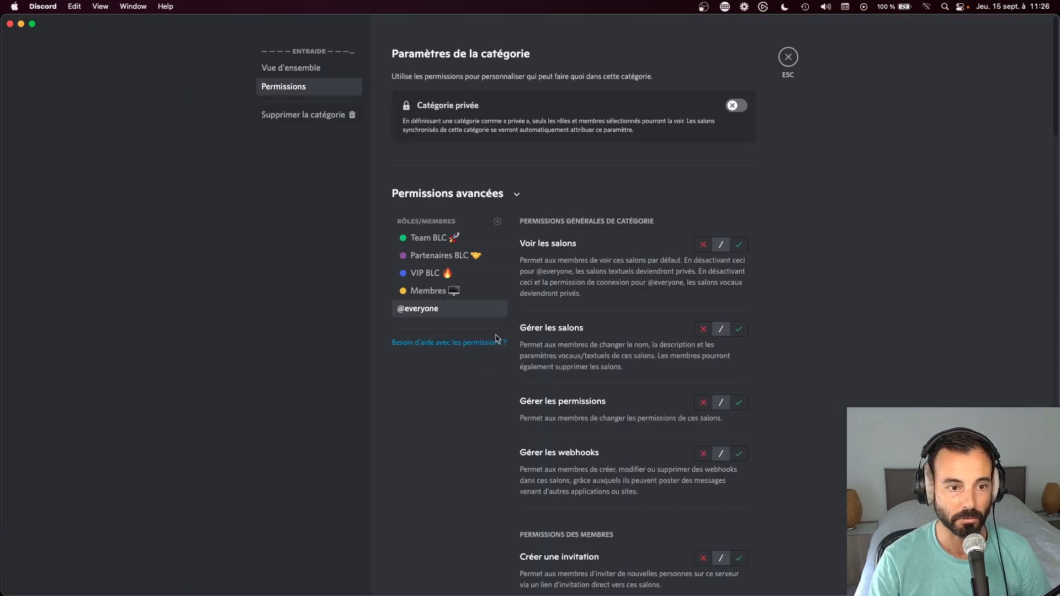
pyautogui.scroll(-5, 687, 539)
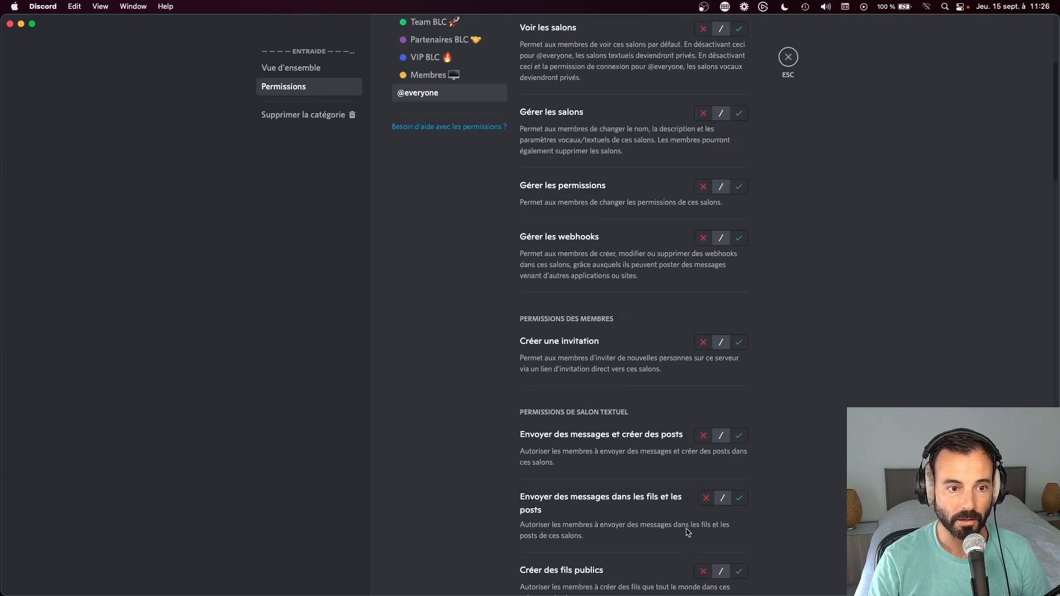
pyautogui.scroll(5, 687, 532)
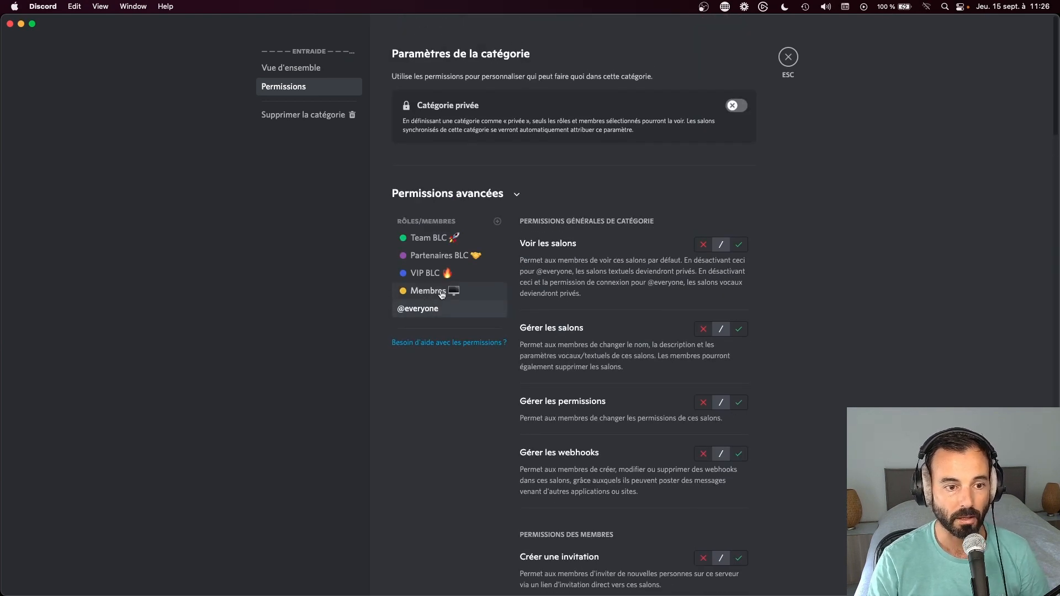
pyautogui.click(442, 293)
pyautogui.scroll(-4, 659, 394)
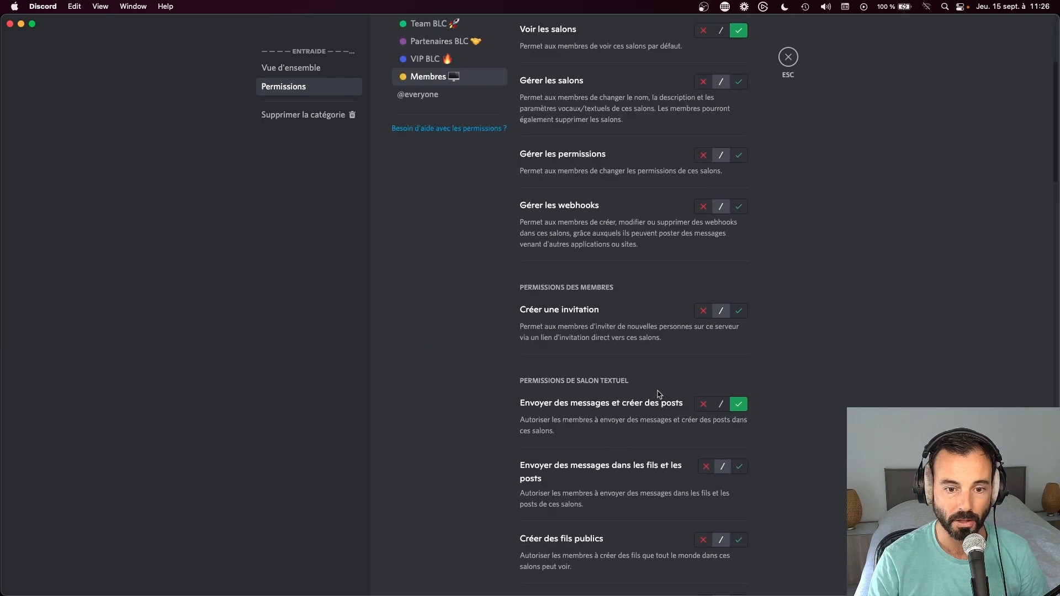
pyautogui.scroll(-3, 657, 398)
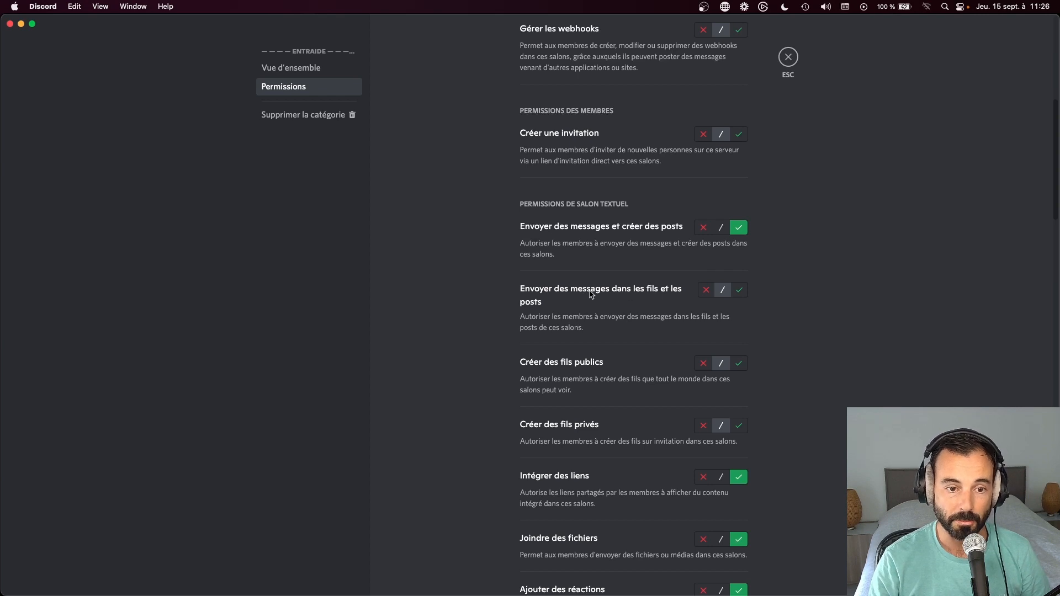
pyautogui.click(788, 58)
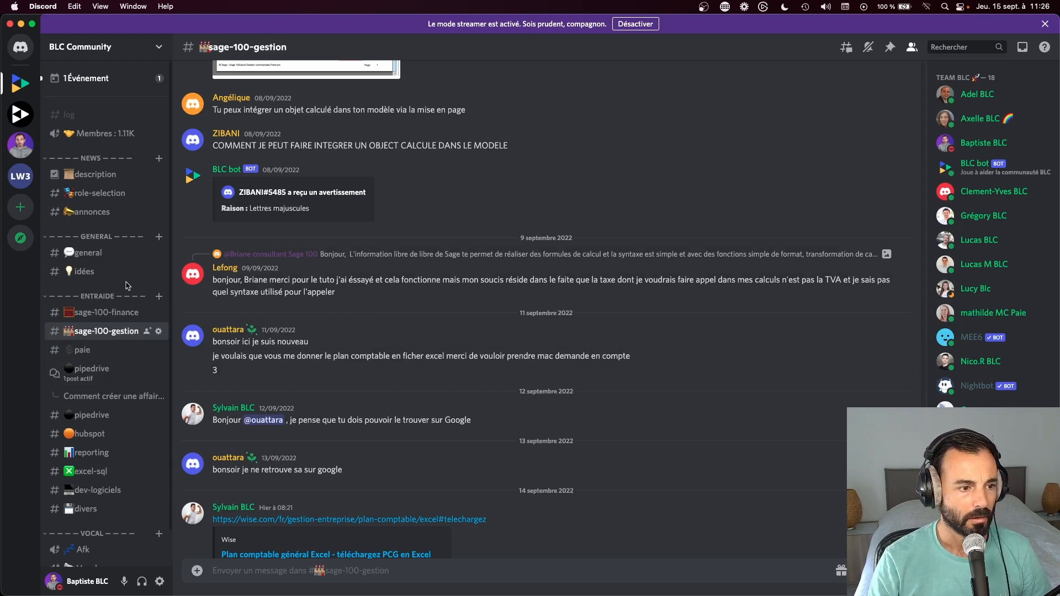
# Examine the pipedrive forum channel's permissions for the Membres role, including creating posts and sending messages in posts
pyautogui.click(111, 374)
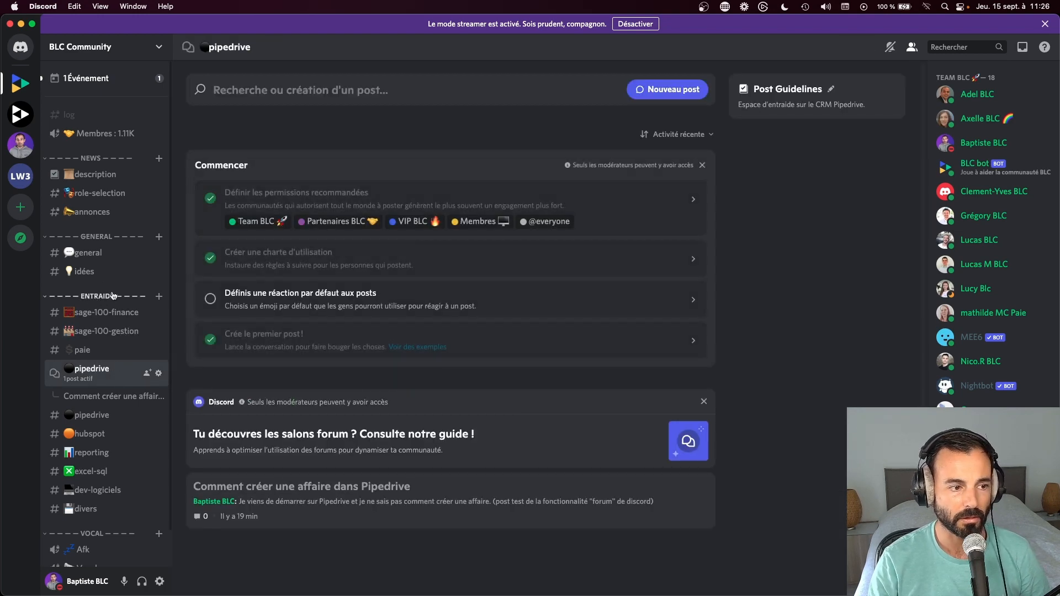
pyautogui.click(158, 373)
pyautogui.click(312, 89)
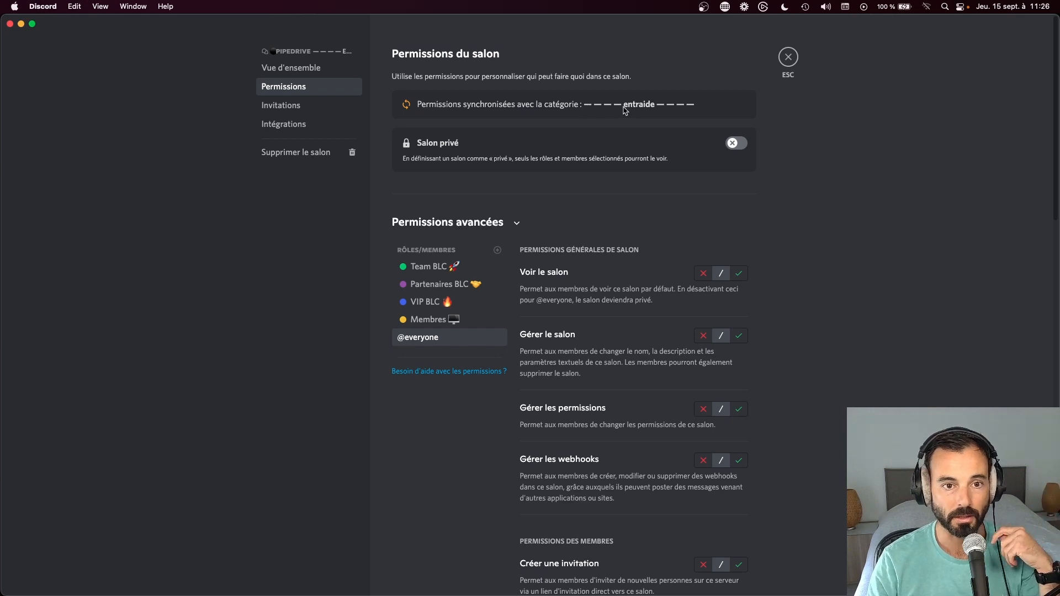
pyautogui.click(459, 319)
pyautogui.scroll(-10, 655, 371)
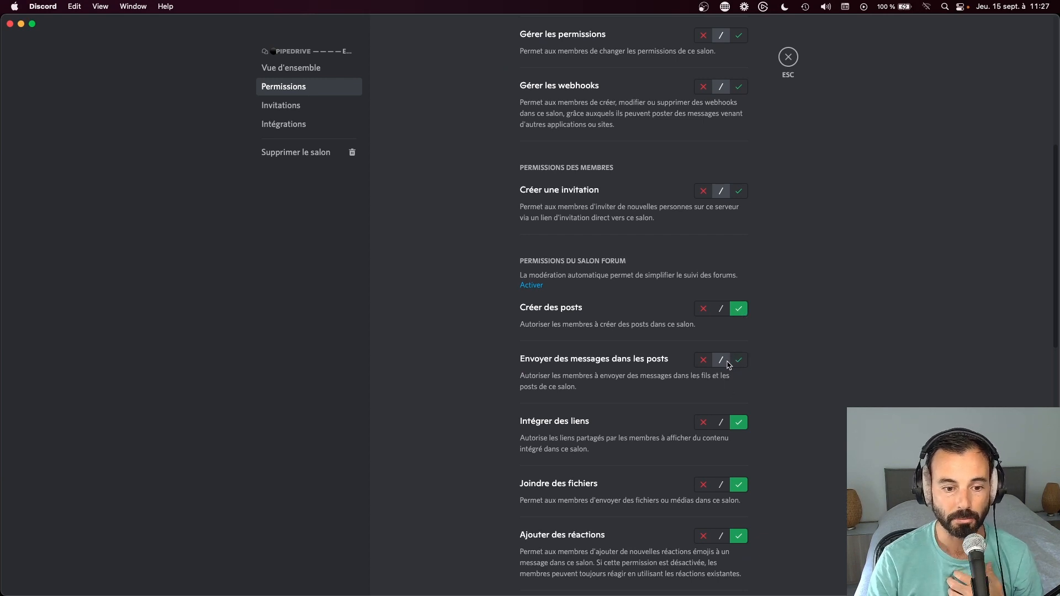
pyautogui.scroll(-1, 723, 359)
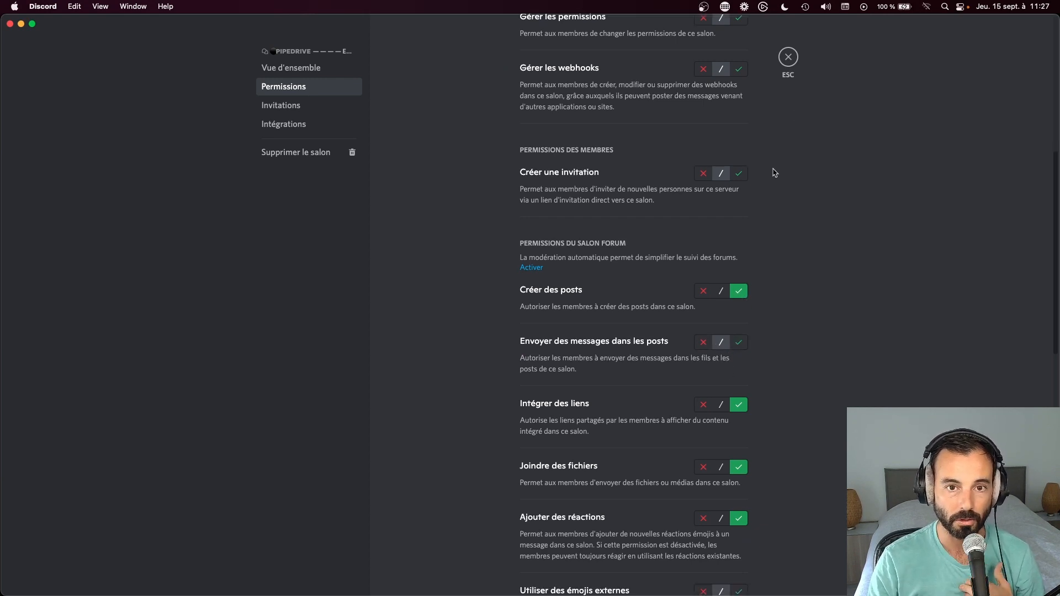
pyautogui.click(788, 57)
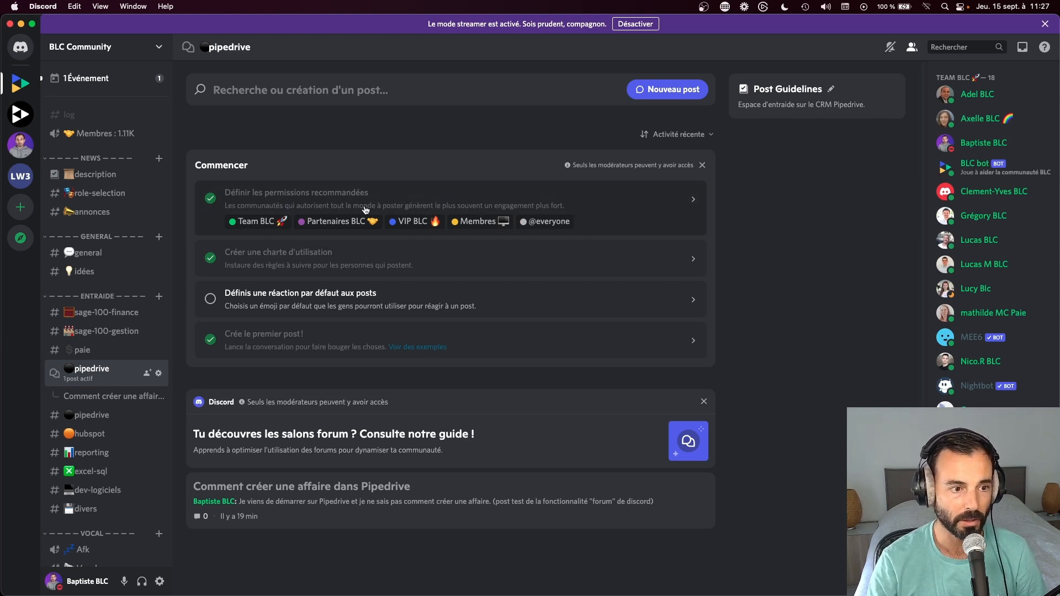
# Add the rules "Pas de vulgarités", "Respect des autres", "Se présenter" and "Mettre le maximum de détail dans la question" to the pipedrive guidelines and save
pyautogui.click(402, 267)
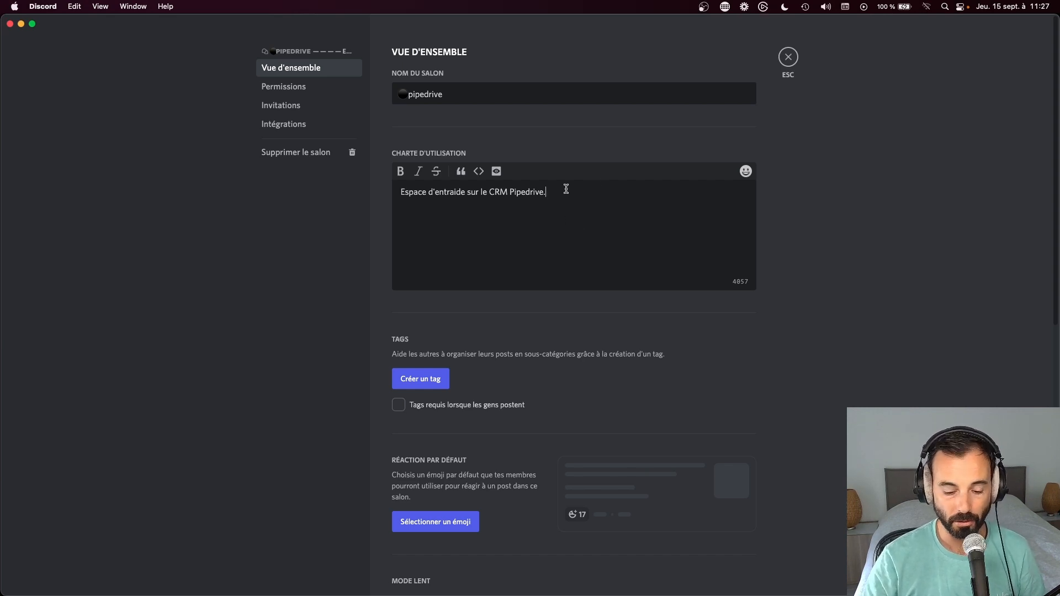
pyautogui.press('Return')
pyautogui.write('- Pas de vulgarités')
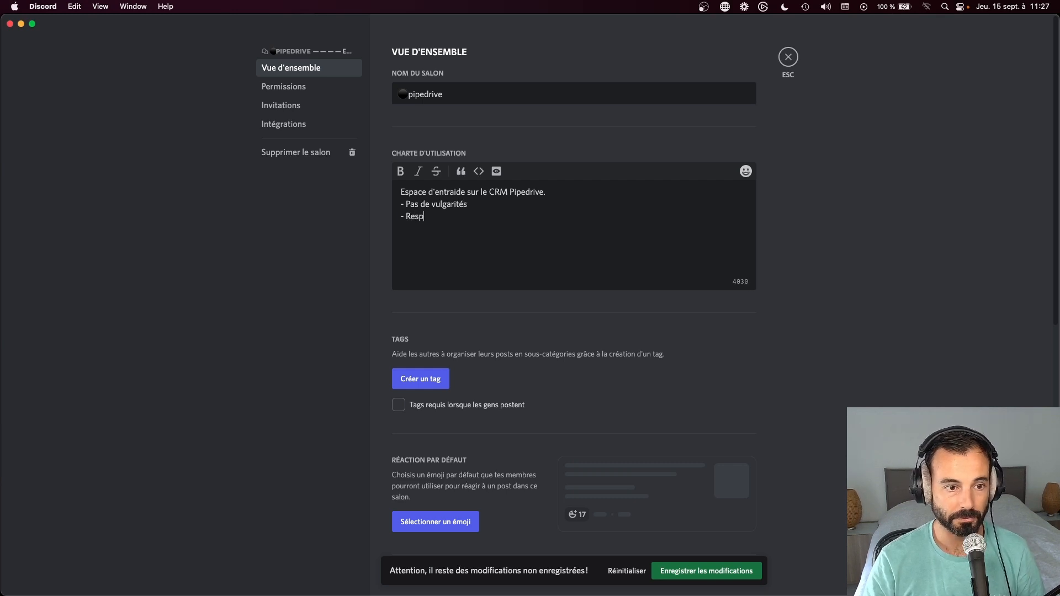
pyautogui.write('er')
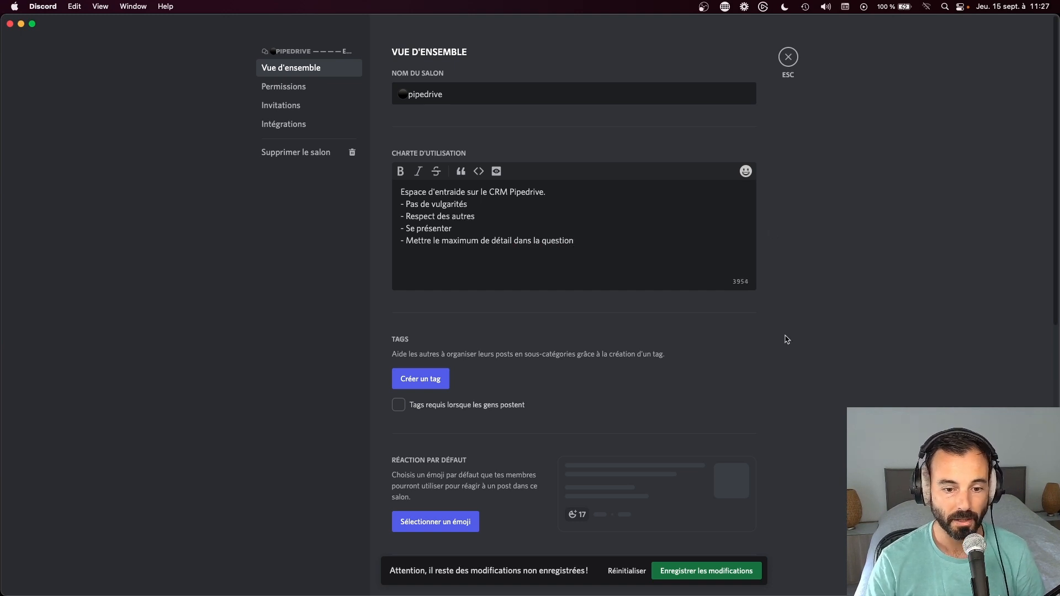
pyautogui.click(707, 571)
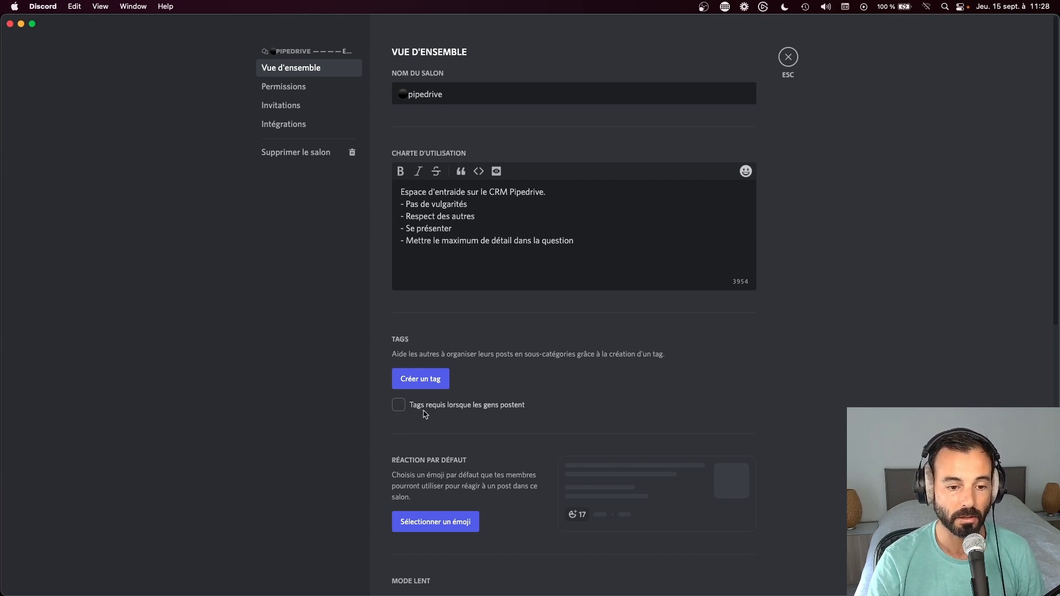
# Leave the channel settings and compare the existing pipedrive text channel with the pipedrive forum channel
pyautogui.click(788, 57)
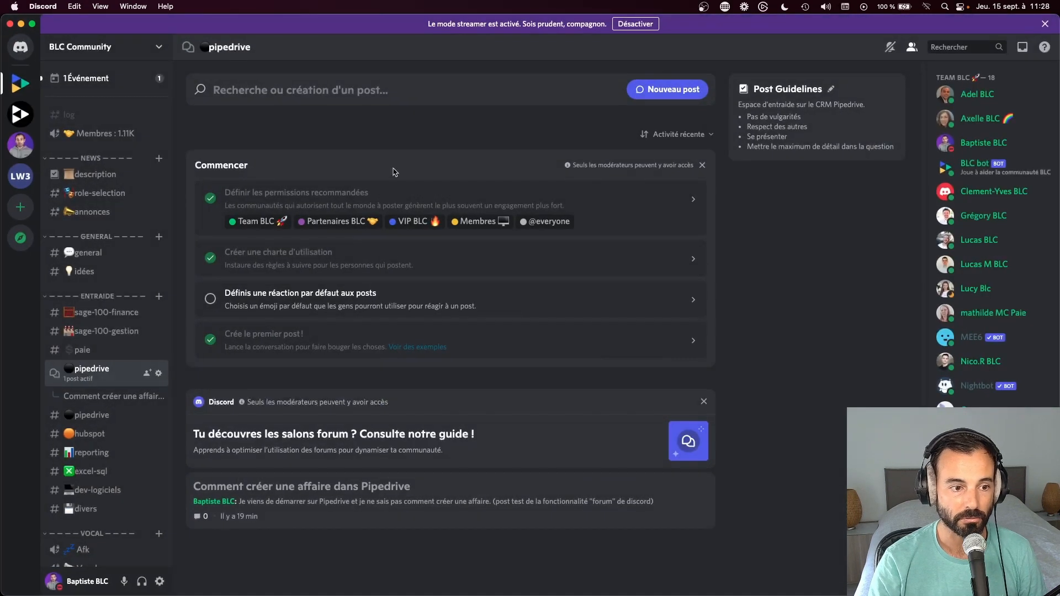
pyautogui.click(97, 416)
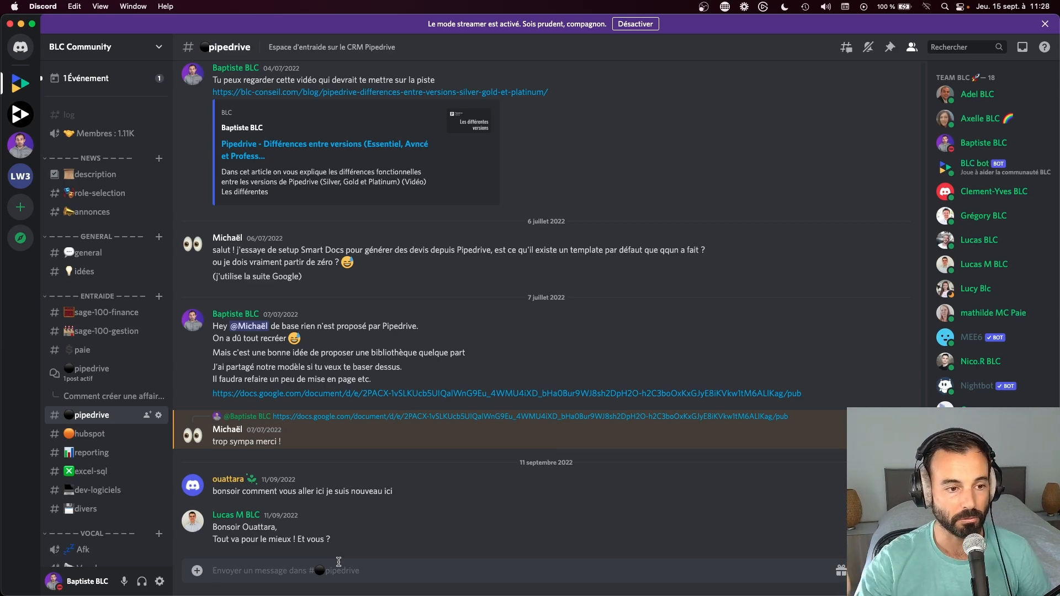
pyautogui.click(87, 374)
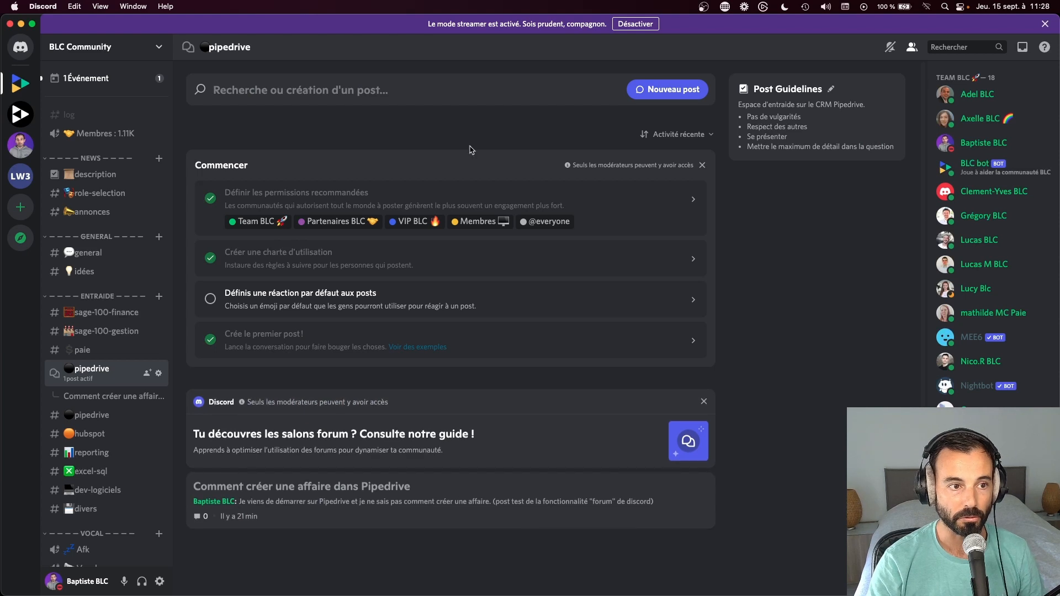
# Start a new post in the pipedrive forum with the title "Créer une affaire"
pyautogui.click(425, 93)
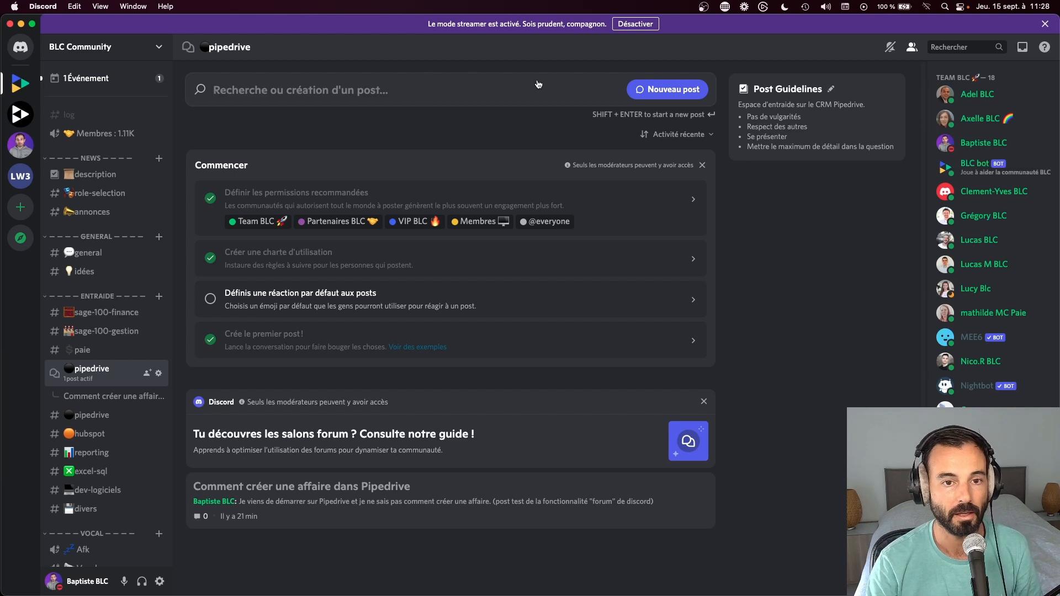
pyautogui.click(683, 90)
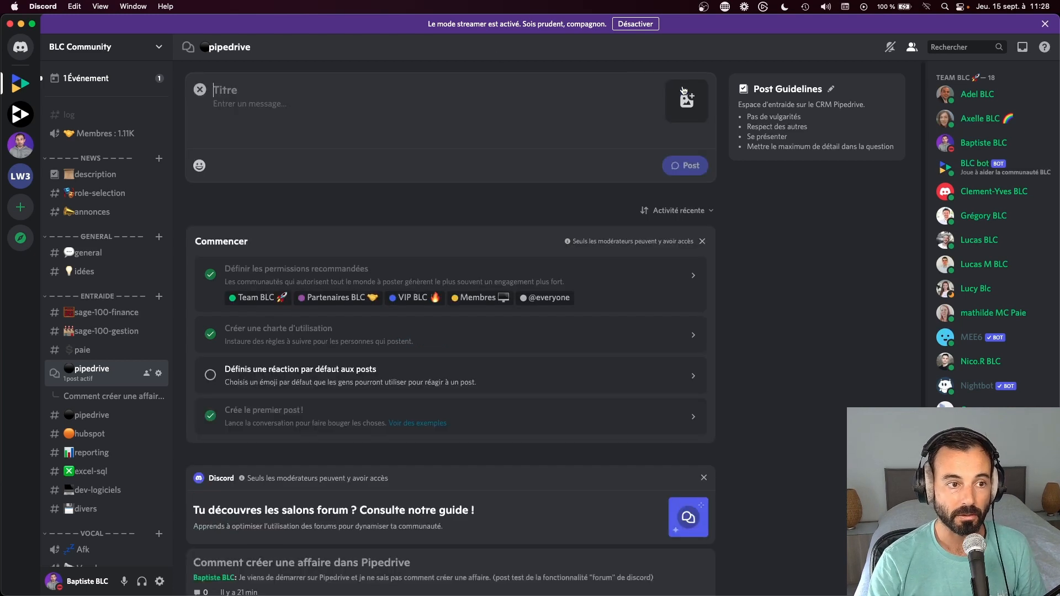
pyautogui.write('Crée')
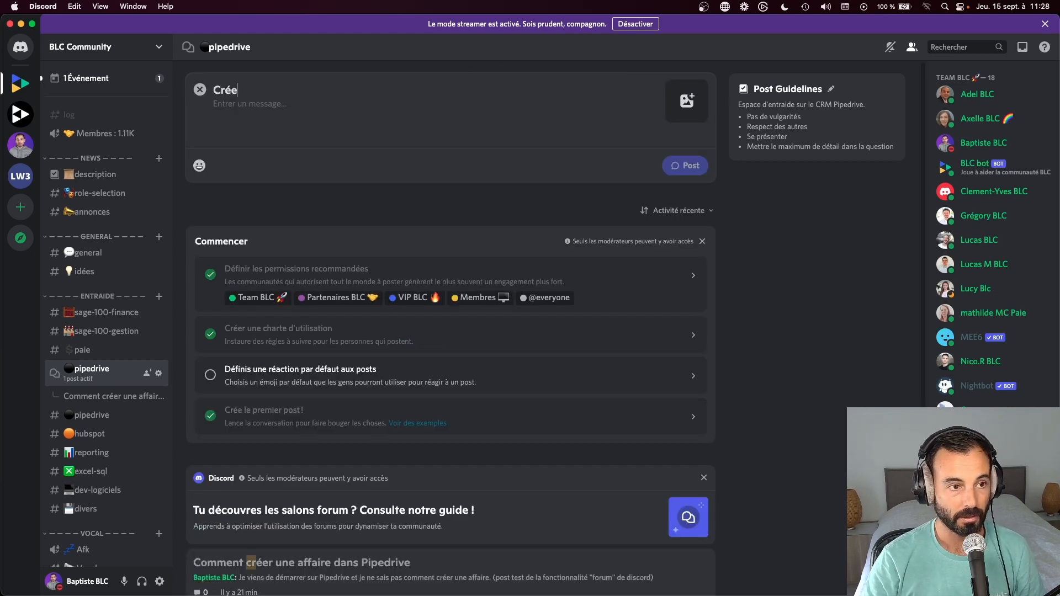
pyautogui.write('r une offre')
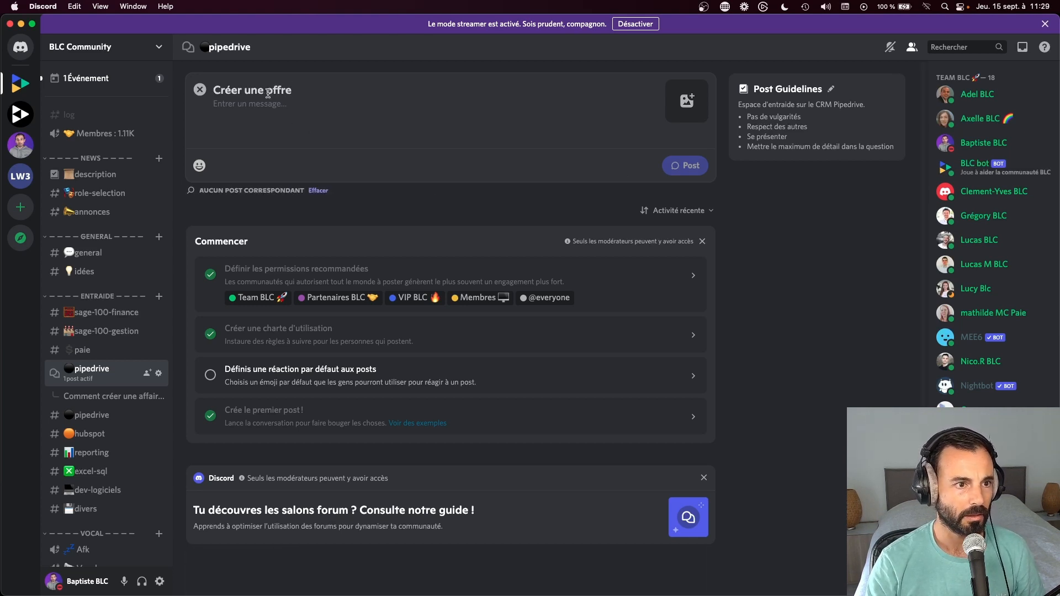
pyautogui.press('BackSpace')
pyautogui.press('BackSpace')
pyautogui.press('BackSpace')
pyautogui.press('BackSpace')
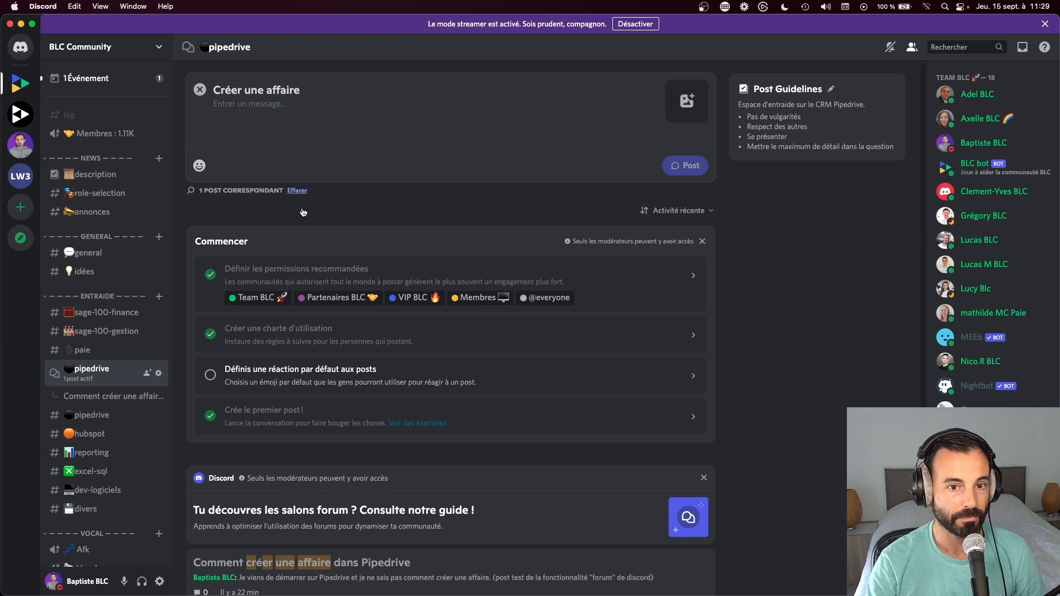
# Dismiss the forum guide card and the Commencer checklist, and open the matching post "Comment créer une affaire dans Pipedrive"
pyautogui.scroll(-1, 370, 362)
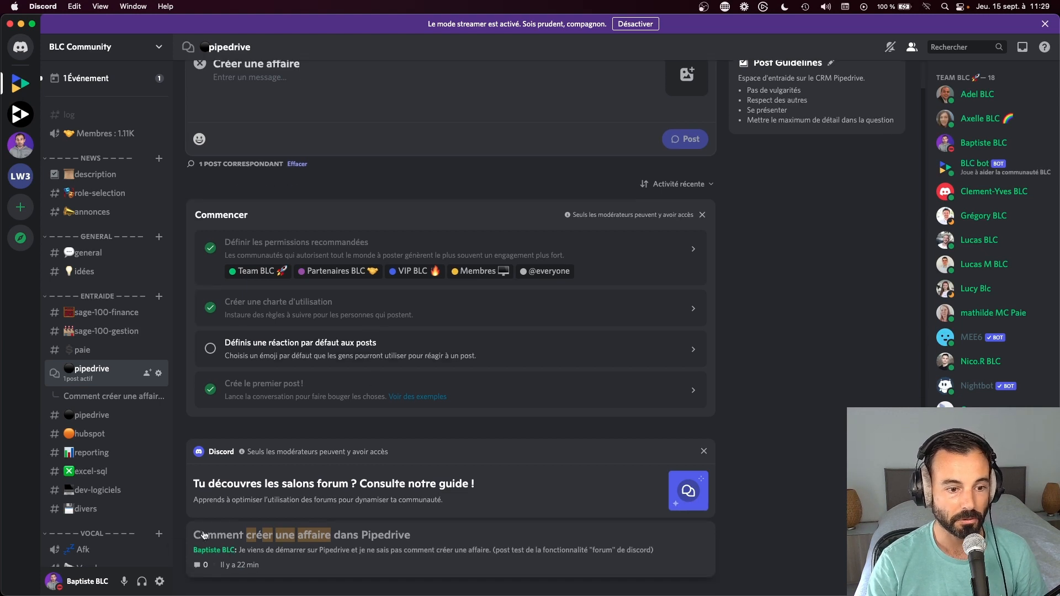
pyautogui.click(704, 451)
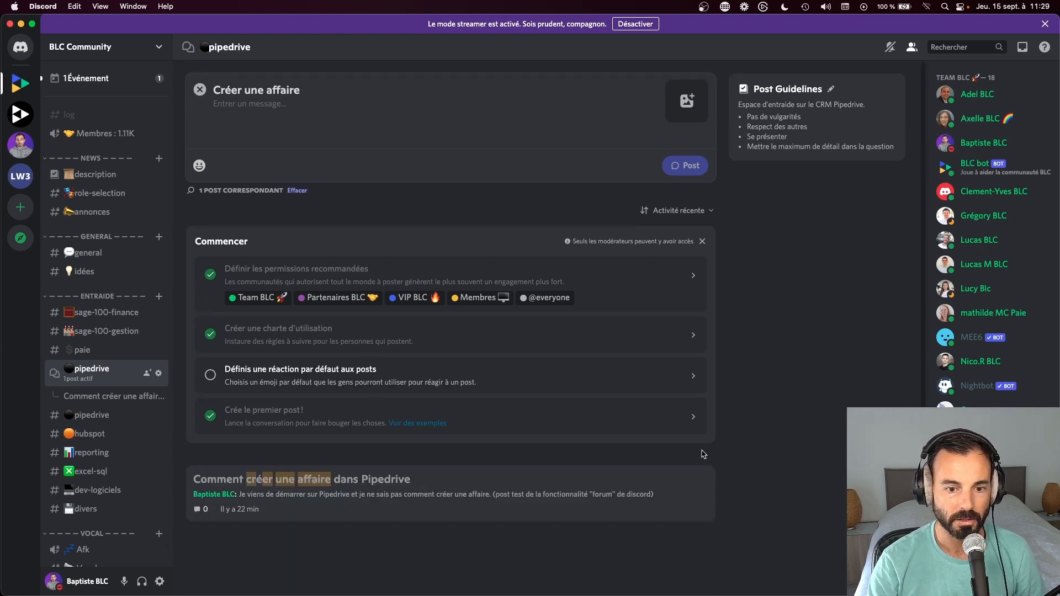
pyautogui.click(703, 242)
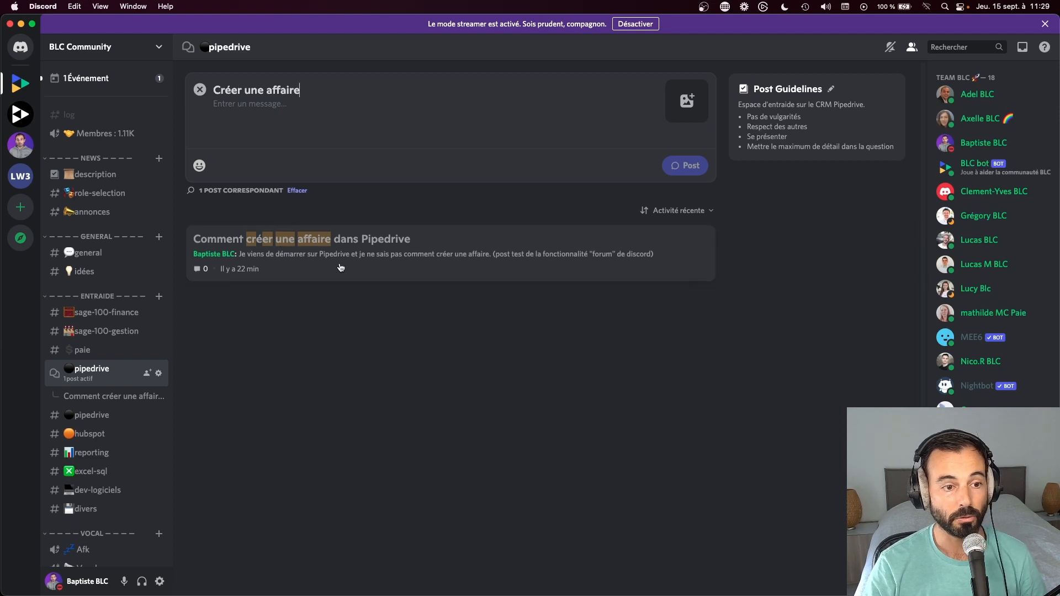
pyautogui.click(353, 240)
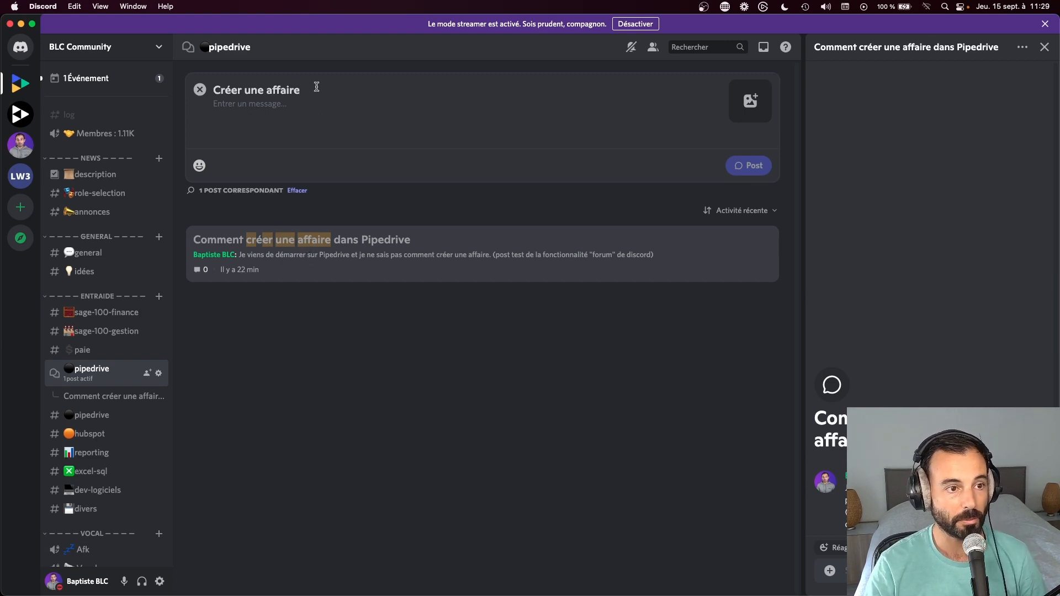
# Try to submit the "Créer une affaire" post with the message "Ceci est le descriptif du problème que je rencontre"
pyautogui.press('Tab')
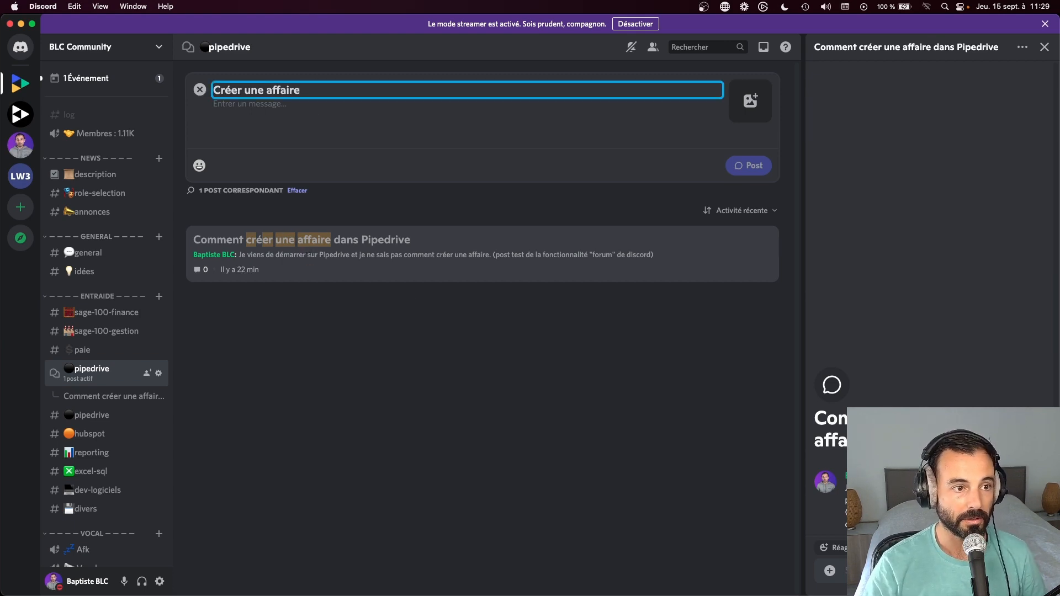
pyautogui.click(334, 119)
pyautogui.write('Ceci es')
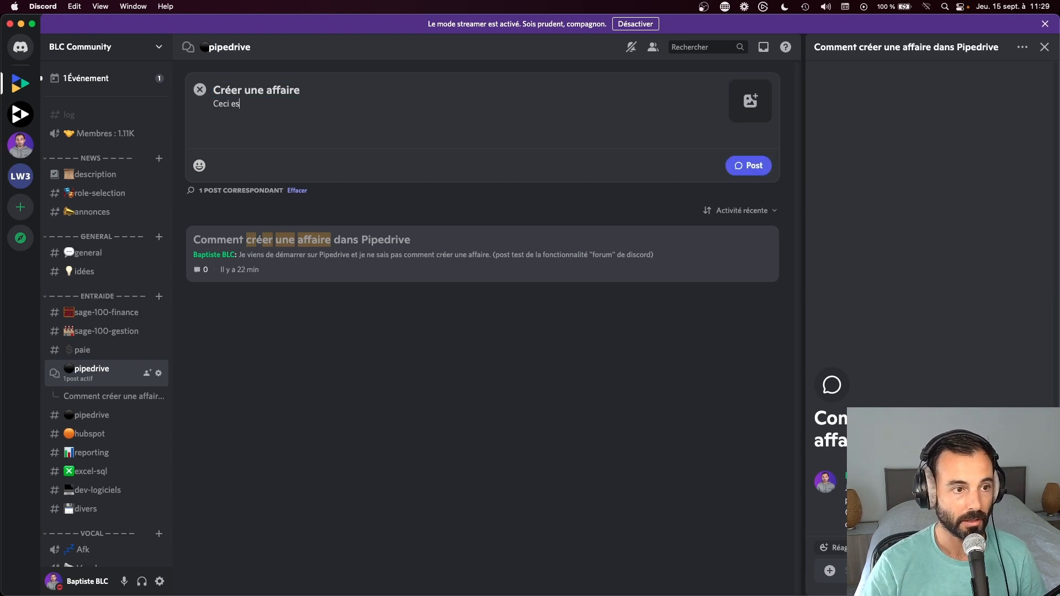
pyautogui.write('t le descrei')
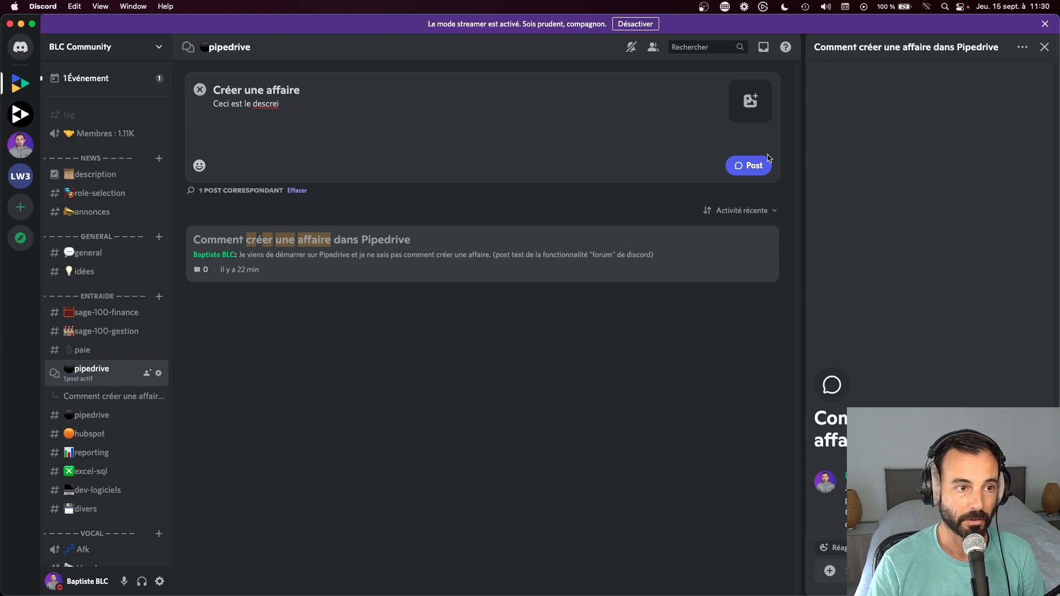
pyautogui.moveTo(280, 105)
pyautogui.mouseDown()
pyautogui.moveTo(257, 108)
pyautogui.moveTo(270, 108)
pyautogui.mouseUp()
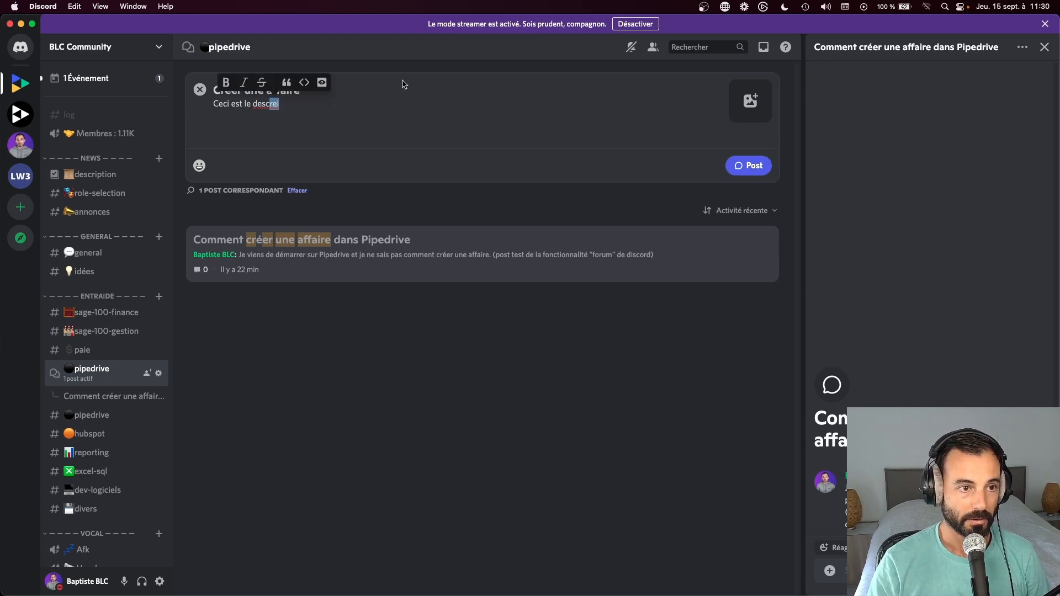
pyautogui.write('riptif du probl')
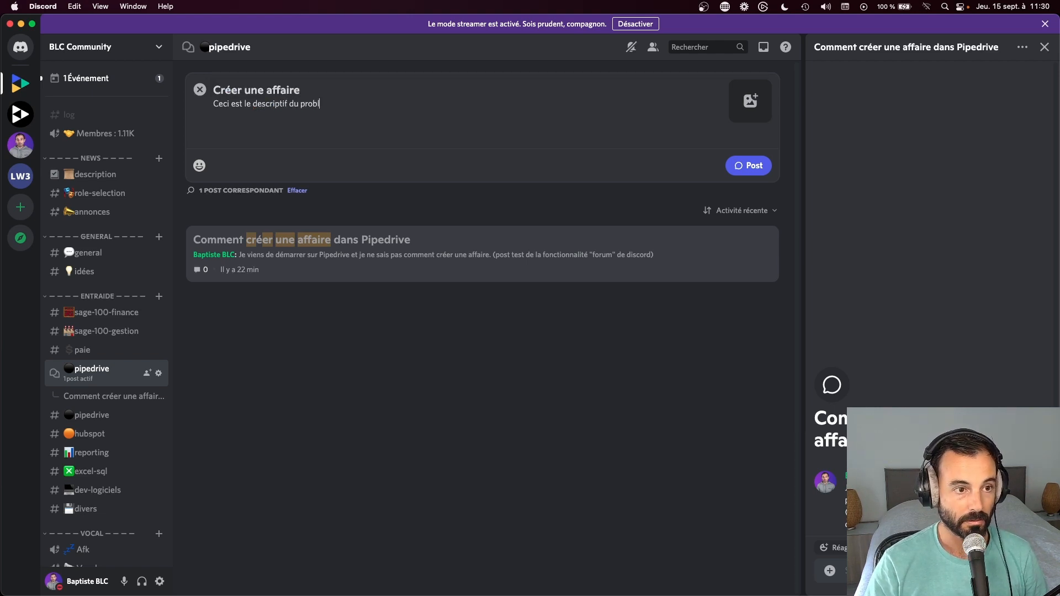
pyautogui.write('ème que')
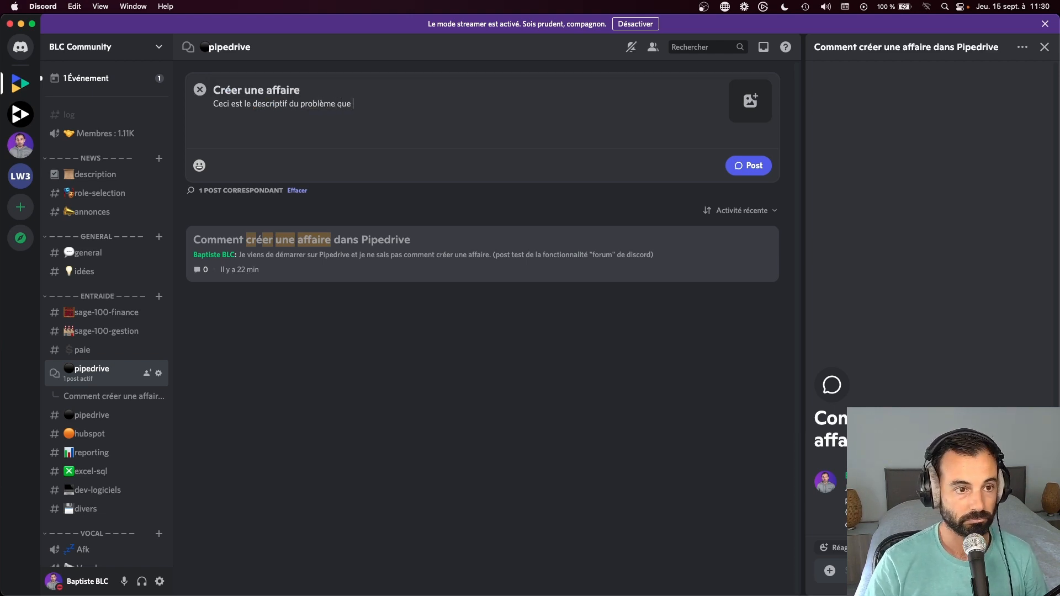
pyautogui.write(' je rencontre')
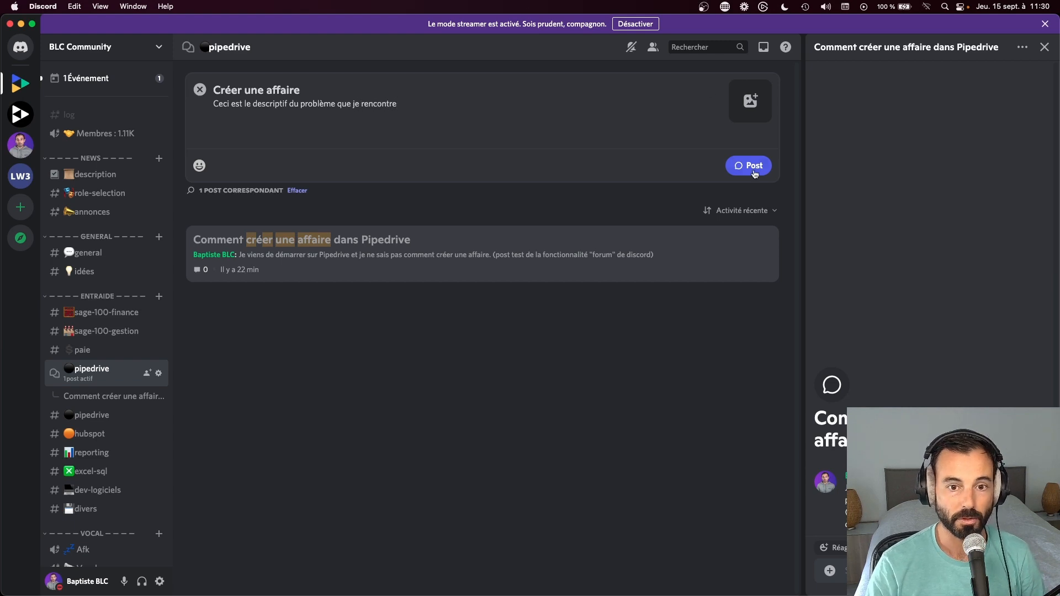
pyautogui.click(748, 166)
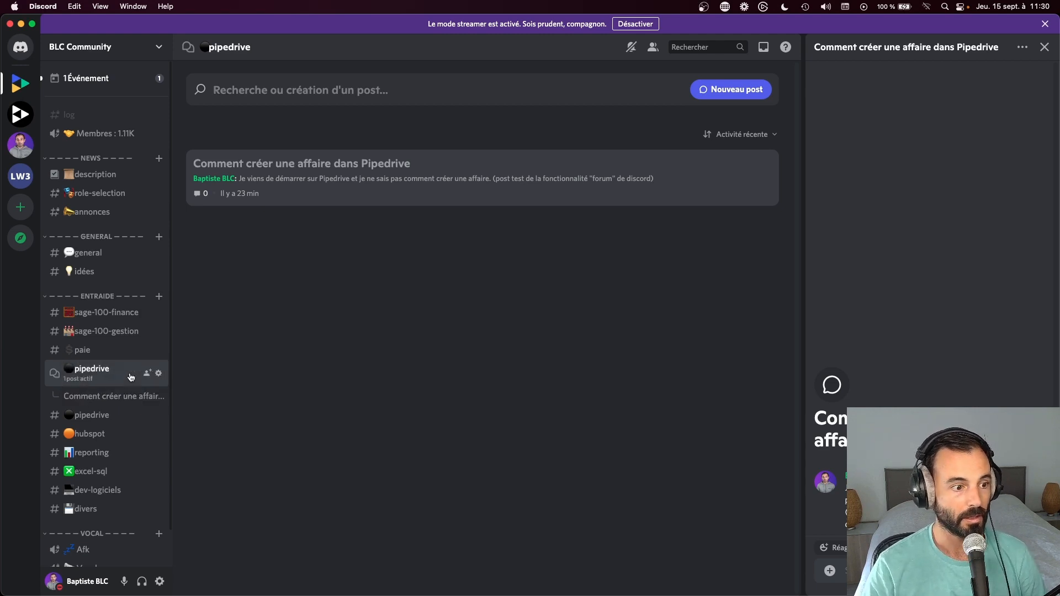
# View the existing pipedrive post in full, and start a new forum post titled "2ème post - A supprimer"
pyautogui.click(120, 398)
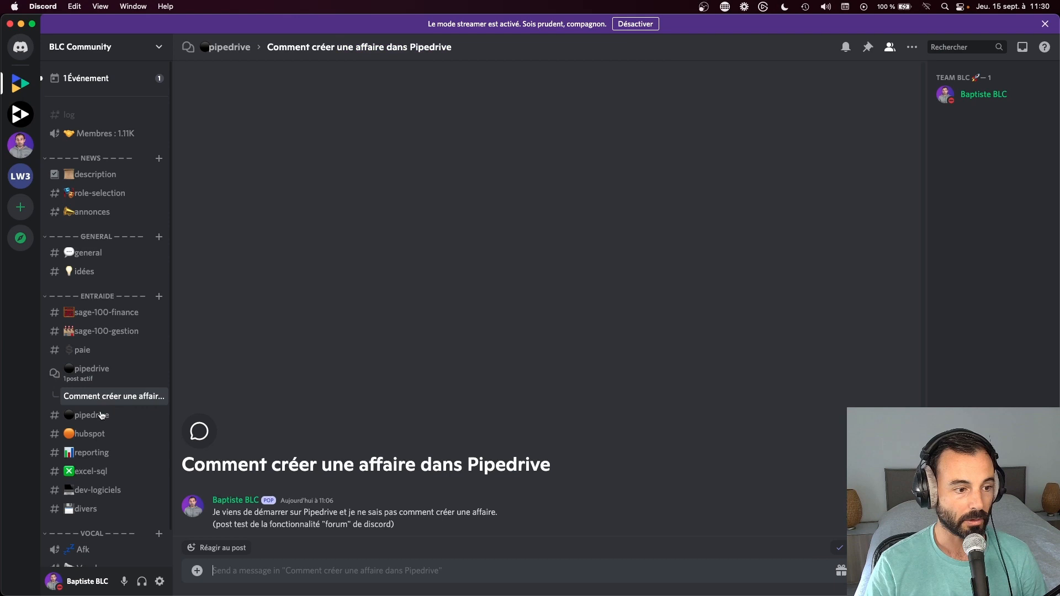
pyautogui.click(98, 382)
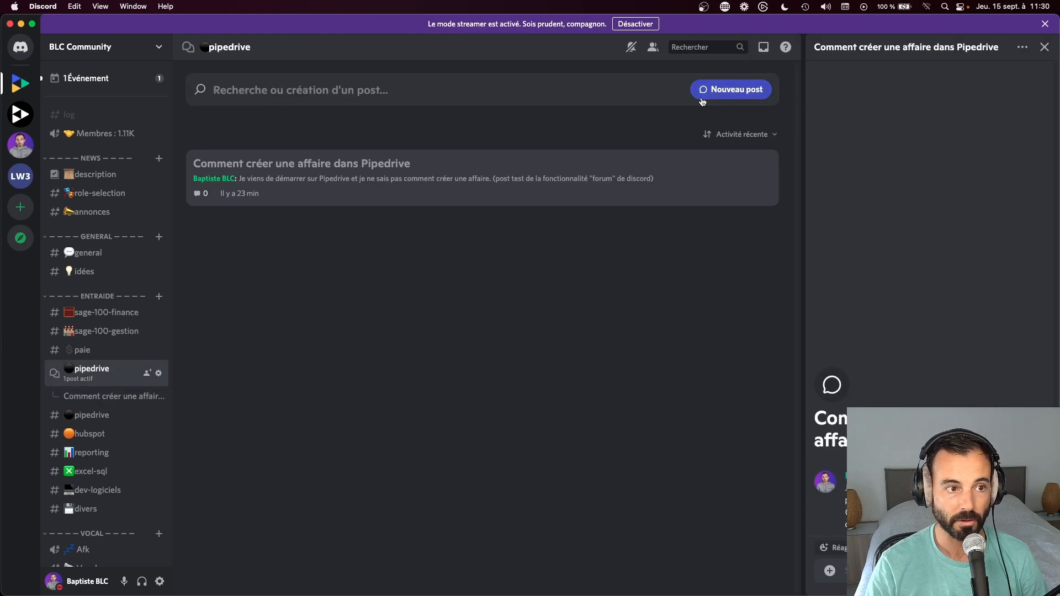
pyautogui.click(729, 90)
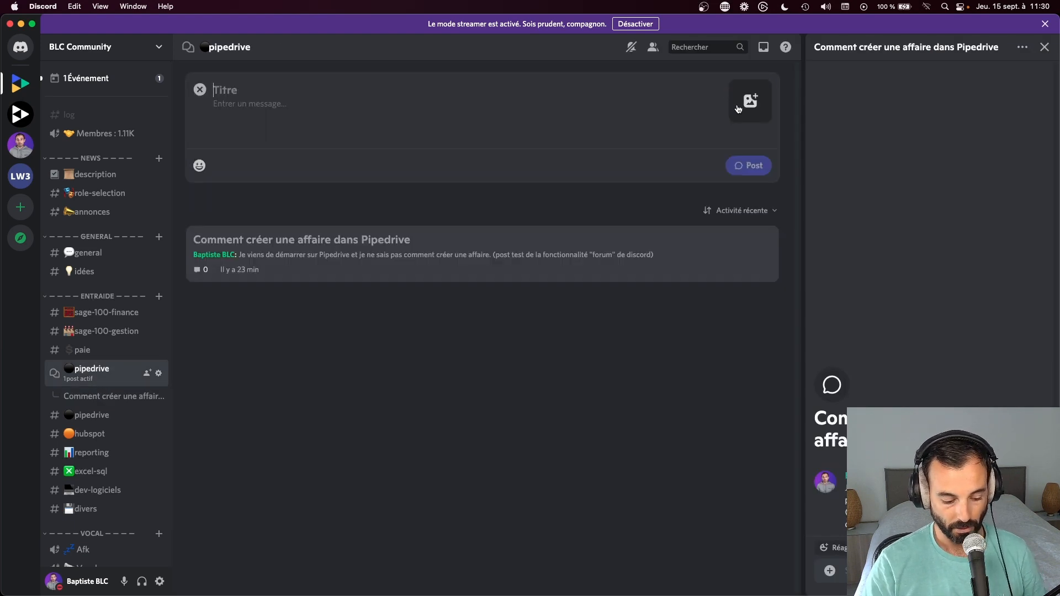
pyautogui.write('2ème post')
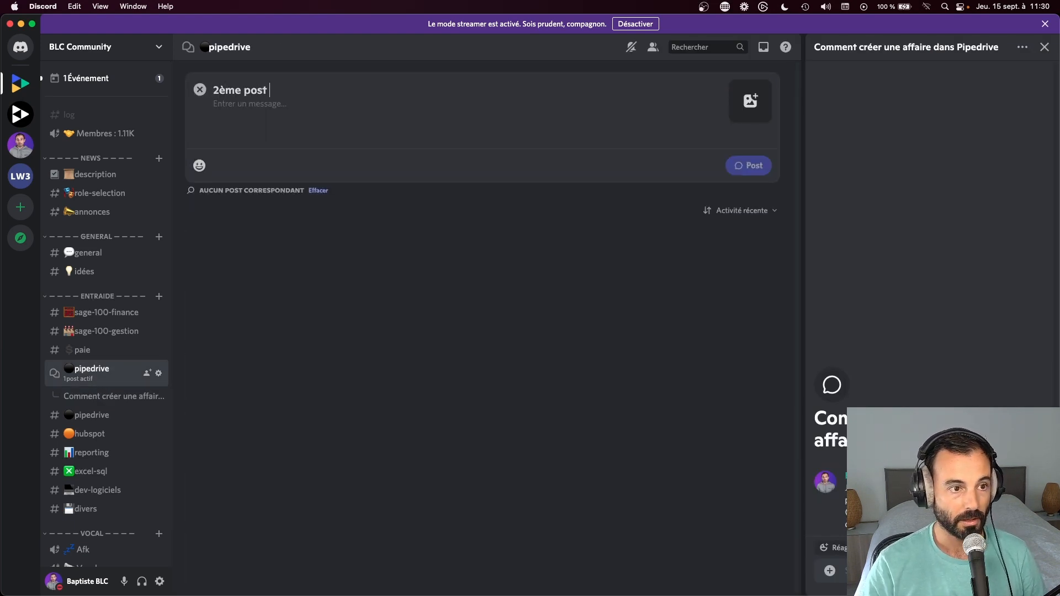
pyautogui.write(' - A supprimer')
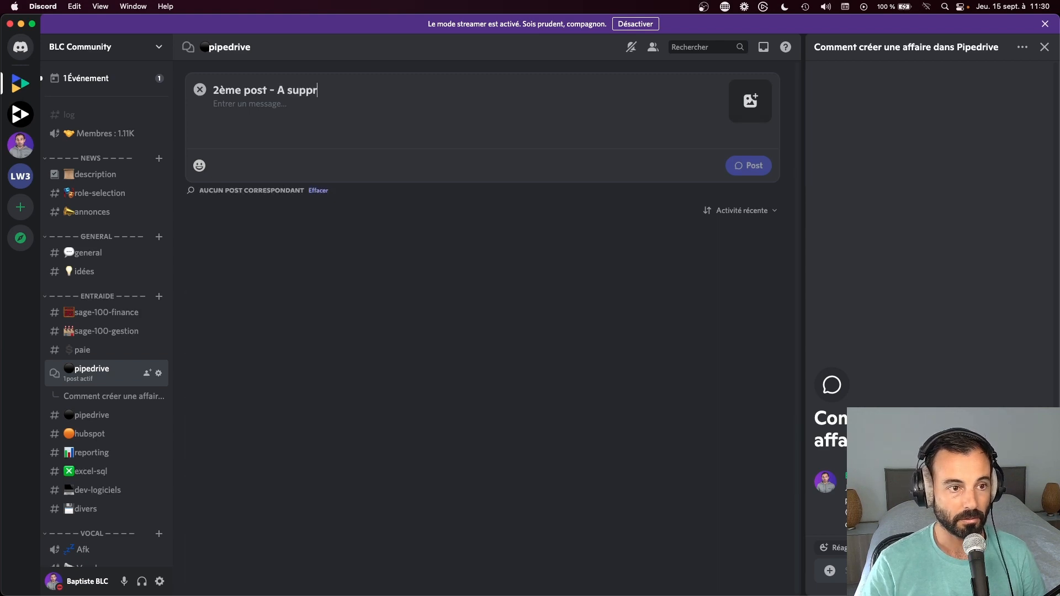
# Attach the round profile photo from the Photo folder and "COURS COMPLET MARKETING DIGITAL (2).png" from Downloads to the post
pyautogui.click(751, 100)
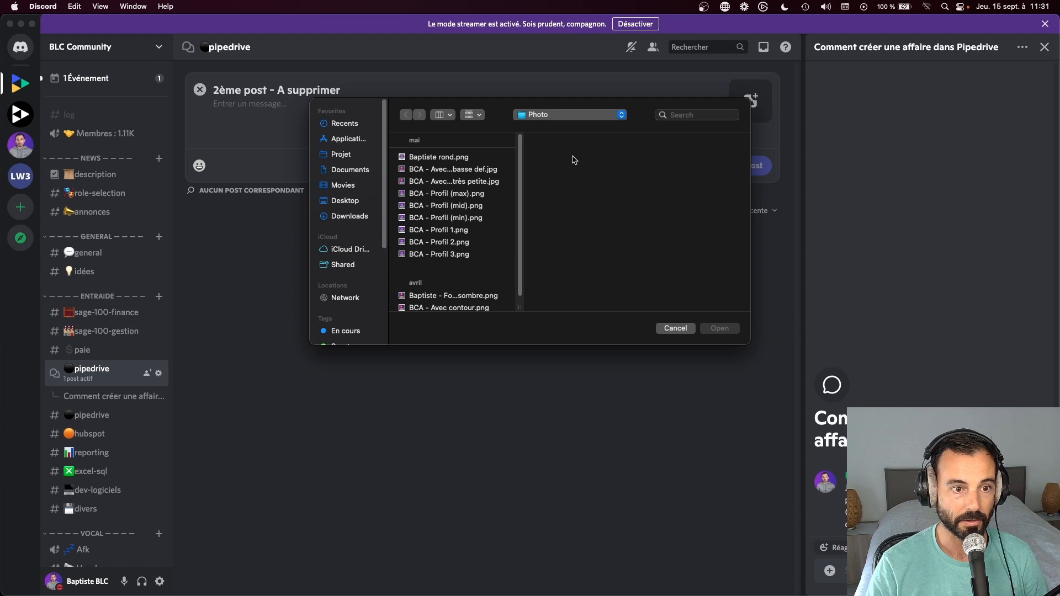
pyautogui.click(416, 158)
pyautogui.click(733, 330)
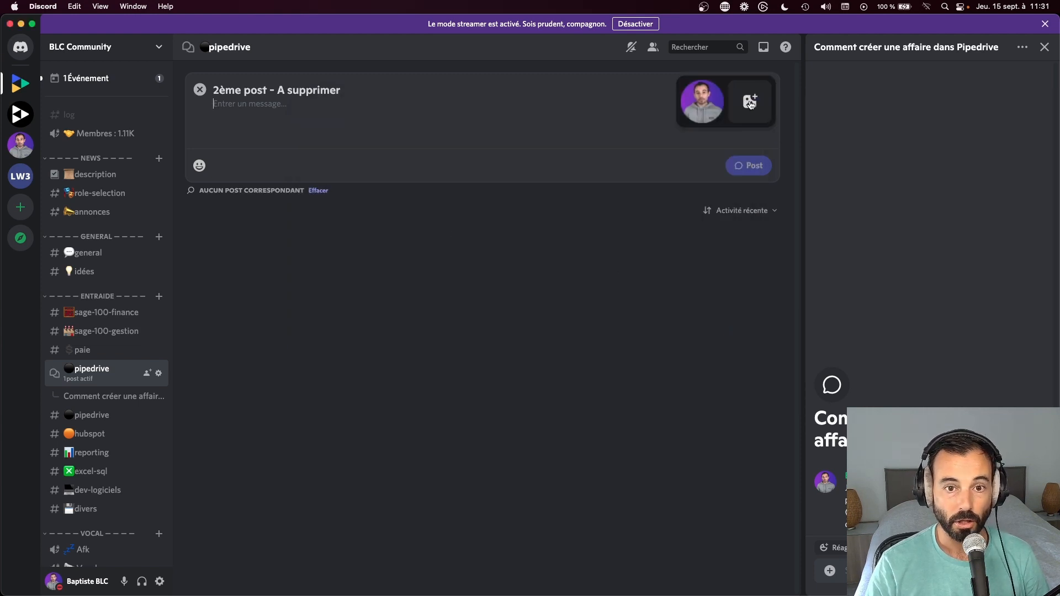
pyautogui.click(750, 102)
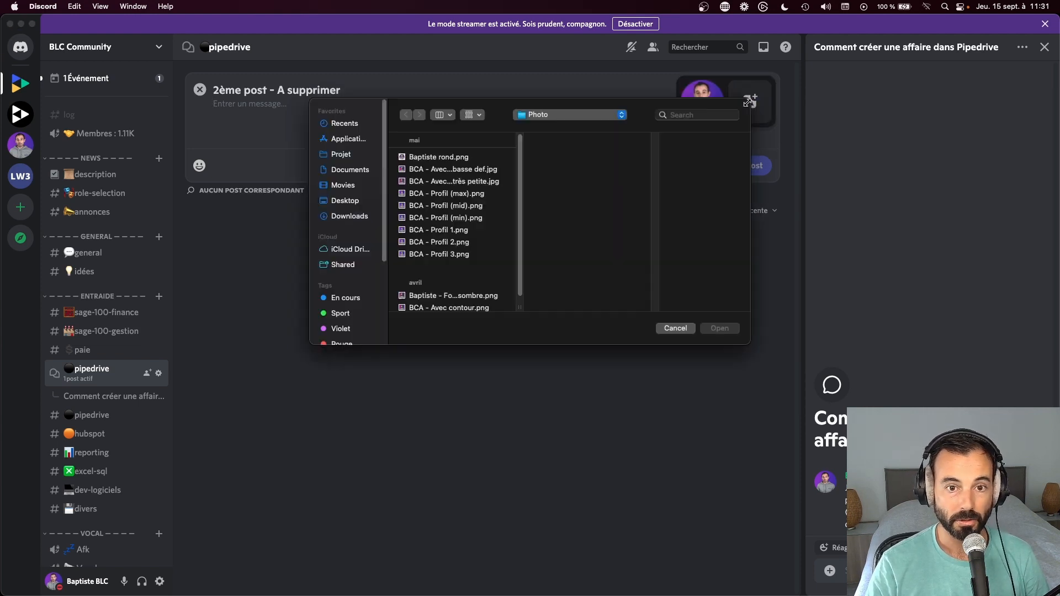
pyautogui.click(351, 215)
pyautogui.click(445, 160)
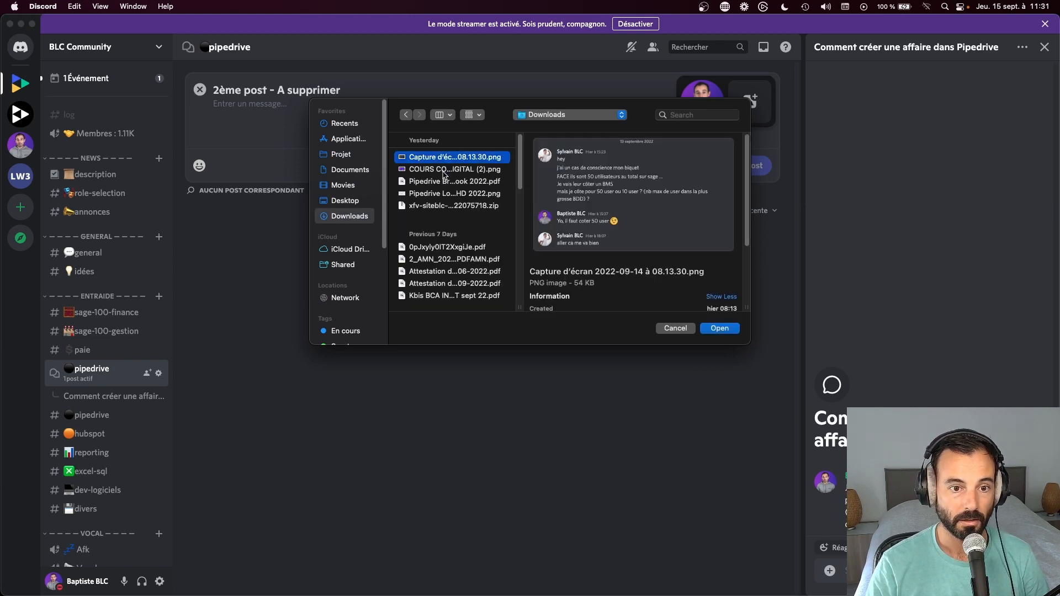
pyautogui.click(444, 170)
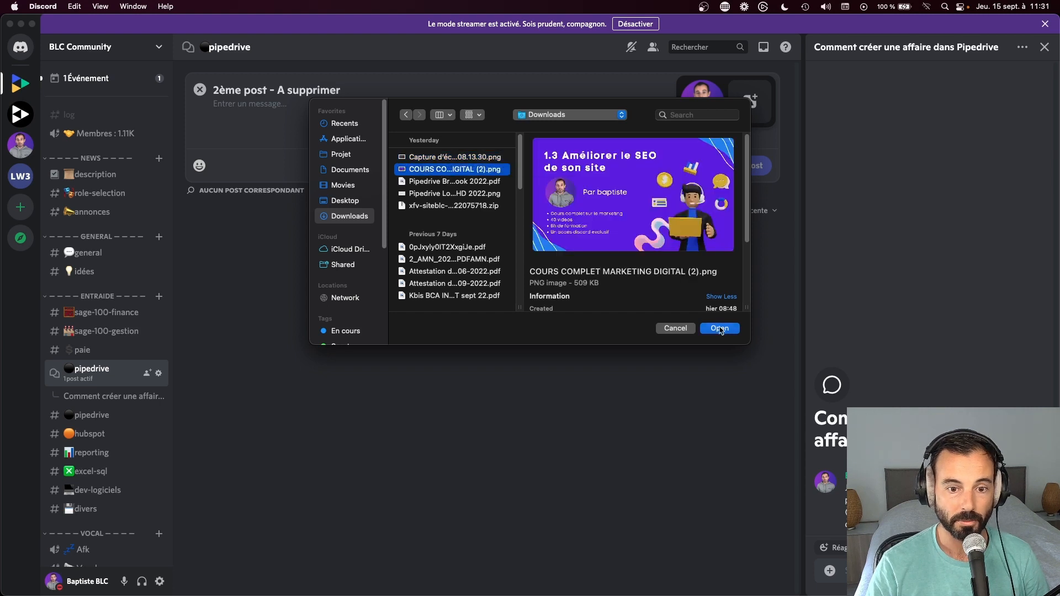
pyautogui.click(719, 328)
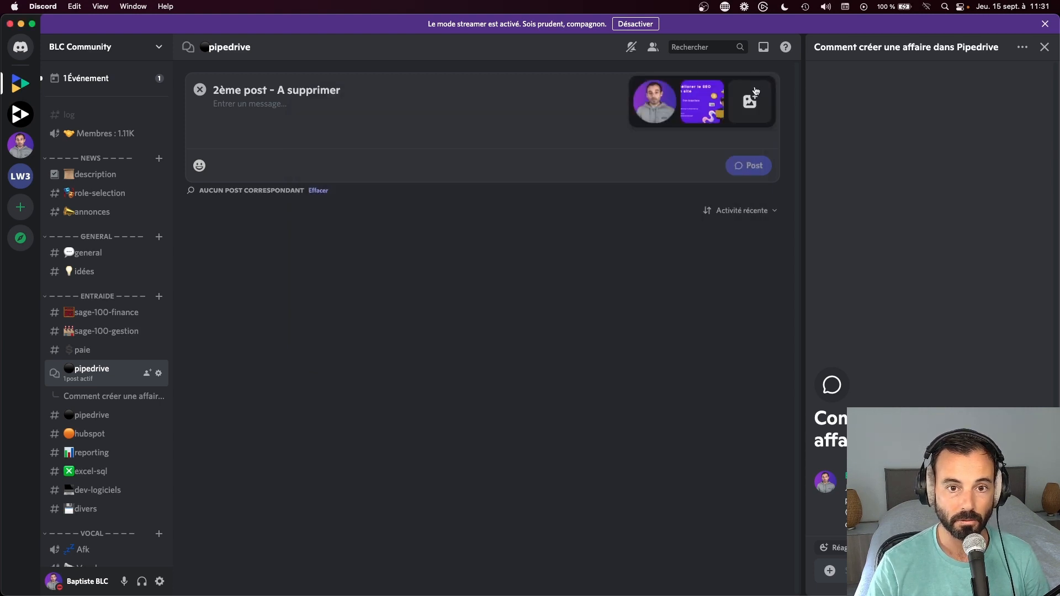
# Enter the message "Ceci est le message du post" and publish the post in the pipedrive forum
pyautogui.click(332, 102)
pyautogui.write('C')
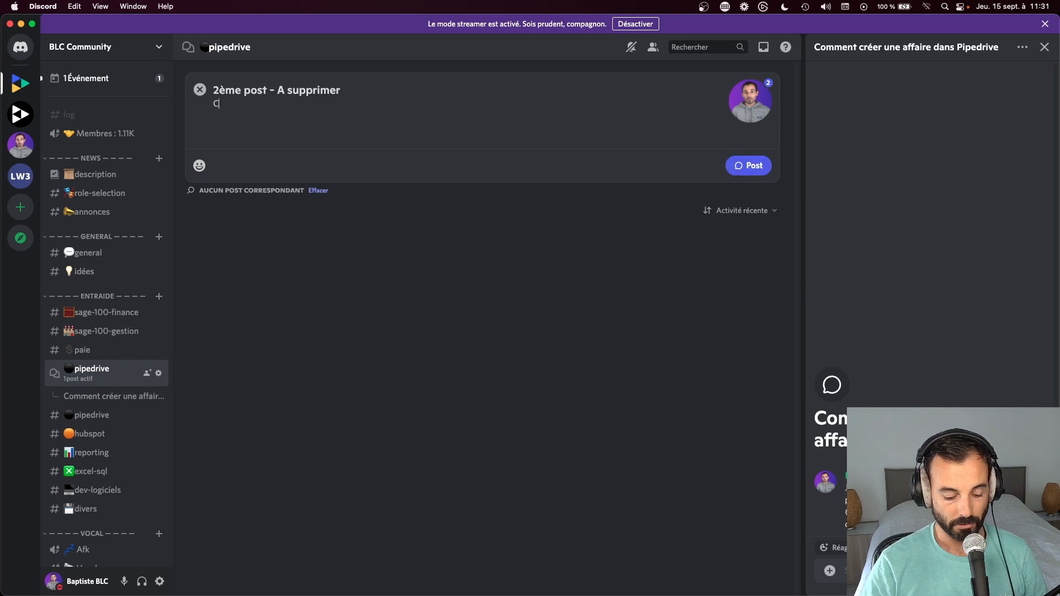
pyautogui.write('eci est le messa')
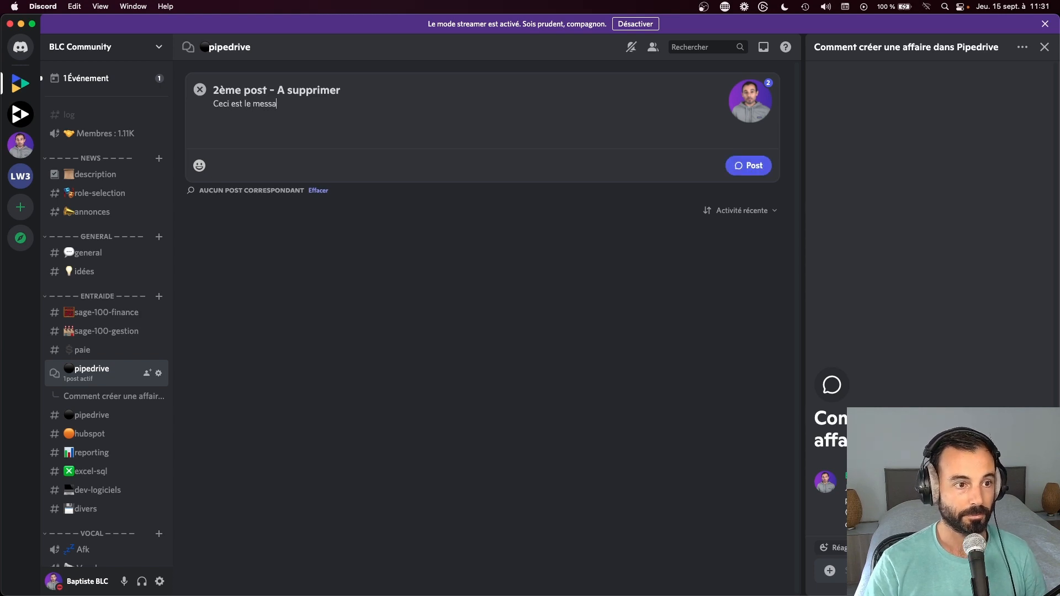
pyautogui.write('ge du post')
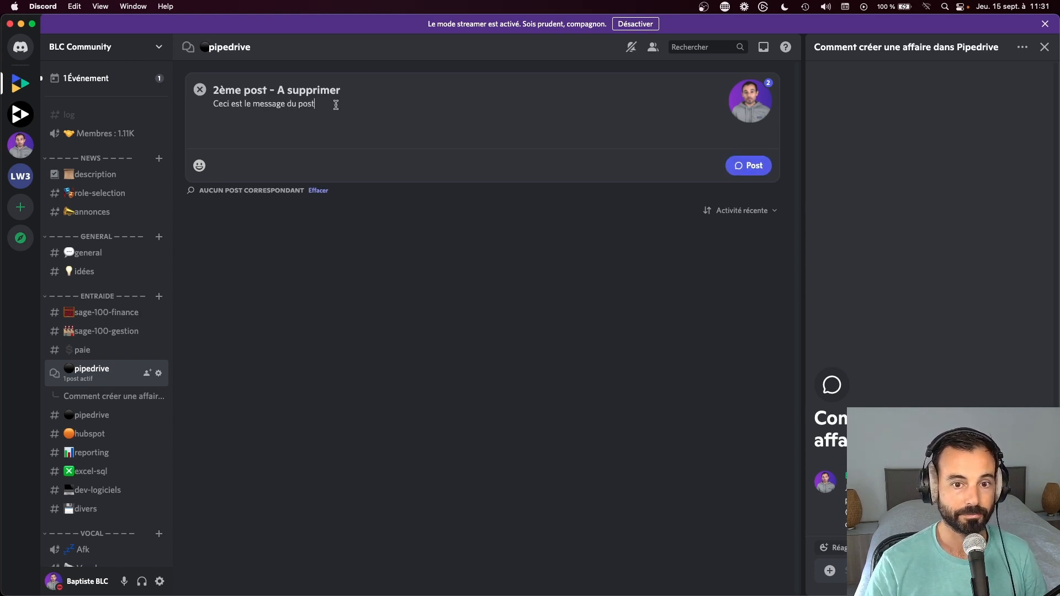
pyautogui.click(746, 173)
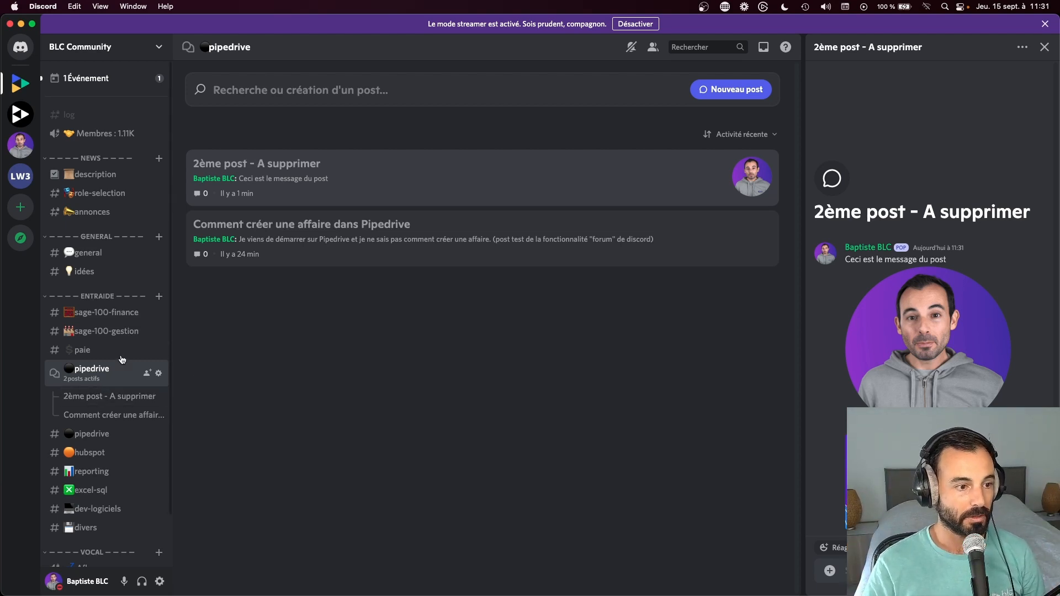
pyautogui.click(111, 298)
pyautogui.click(111, 298)
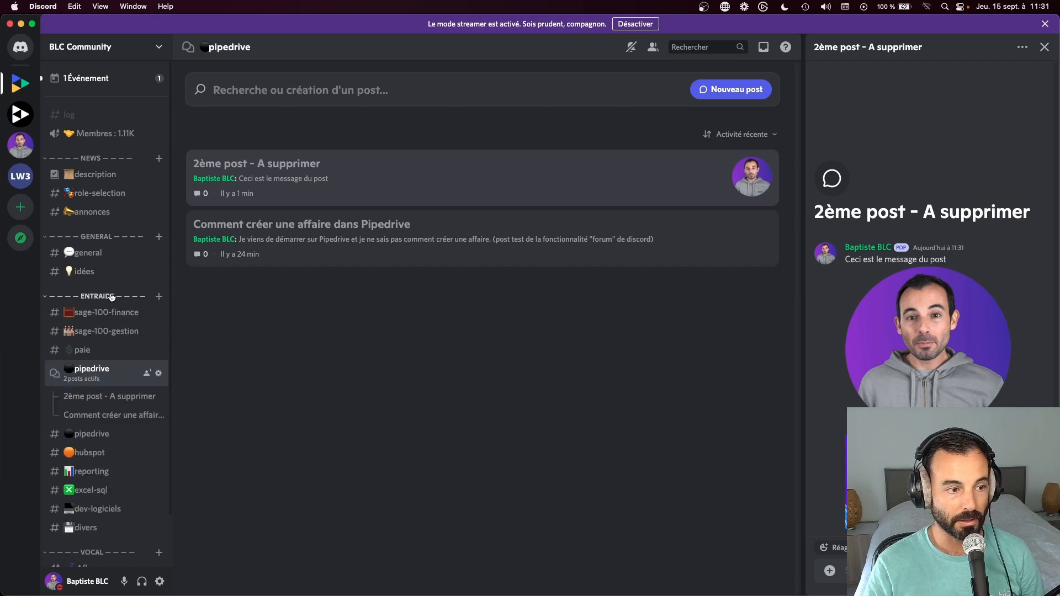
pyautogui.click(111, 298)
pyautogui.click(111, 298)
pyautogui.rightClick(101, 378)
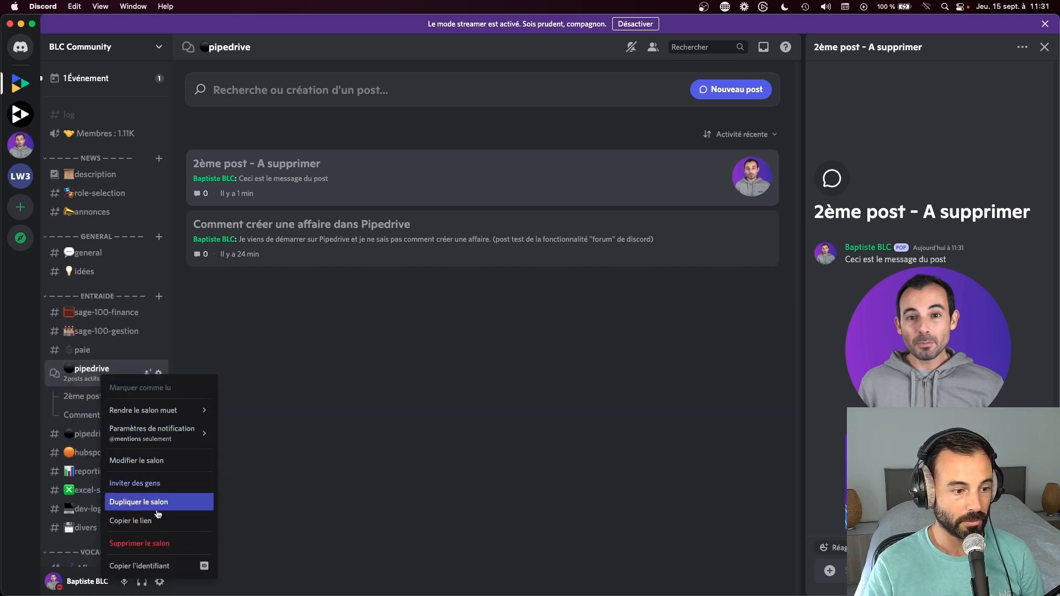
pyautogui.click(248, 387)
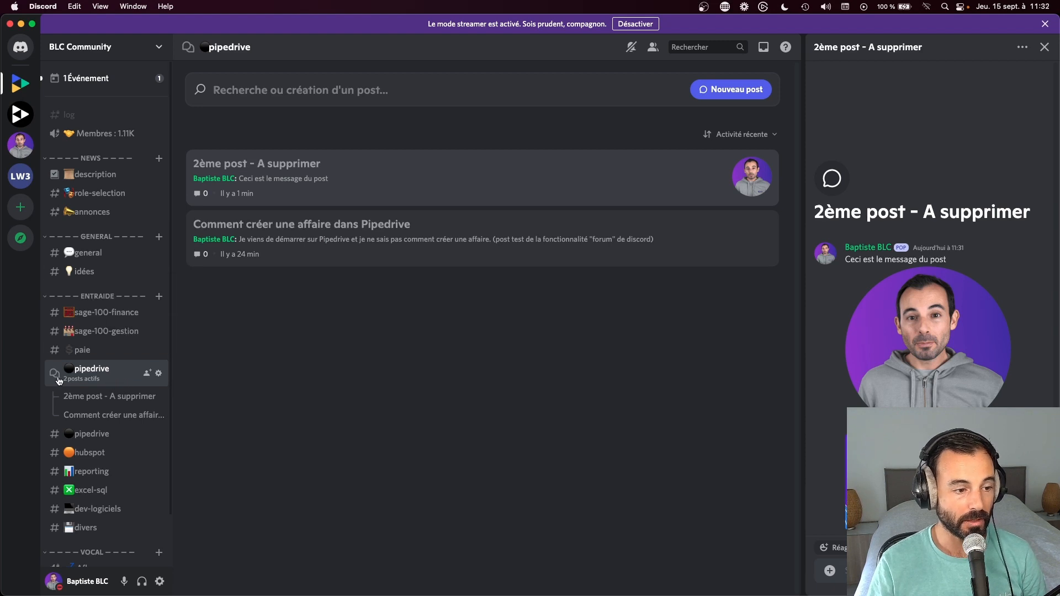
# Rename the pipedrive forum channel to "pipedrive-poc", save the change, and leave the channel settings
pyautogui.rightClick(98, 368)
pyautogui.click(160, 450)
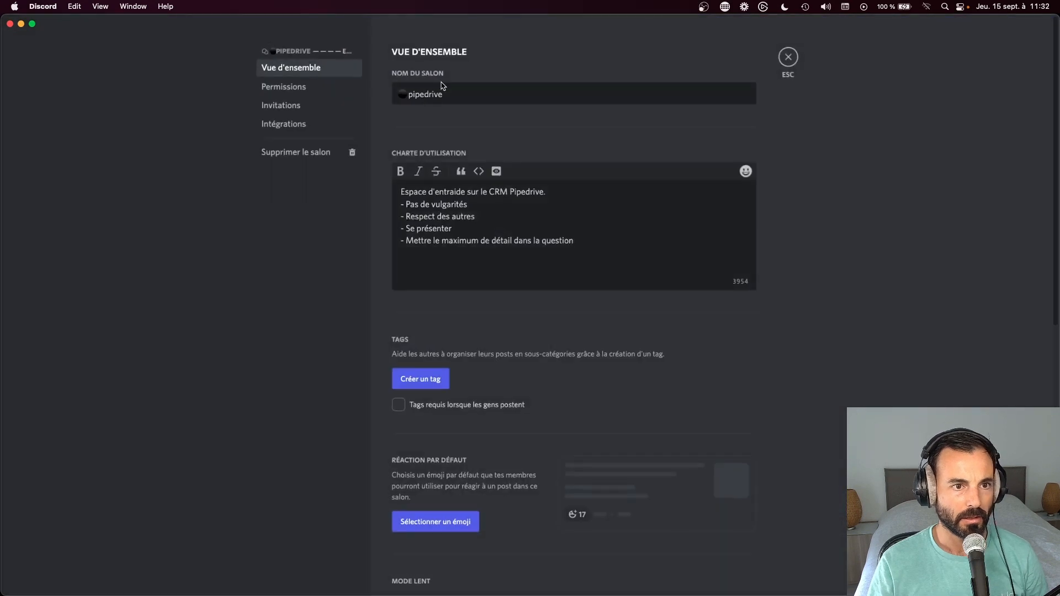
pyautogui.write('poc')
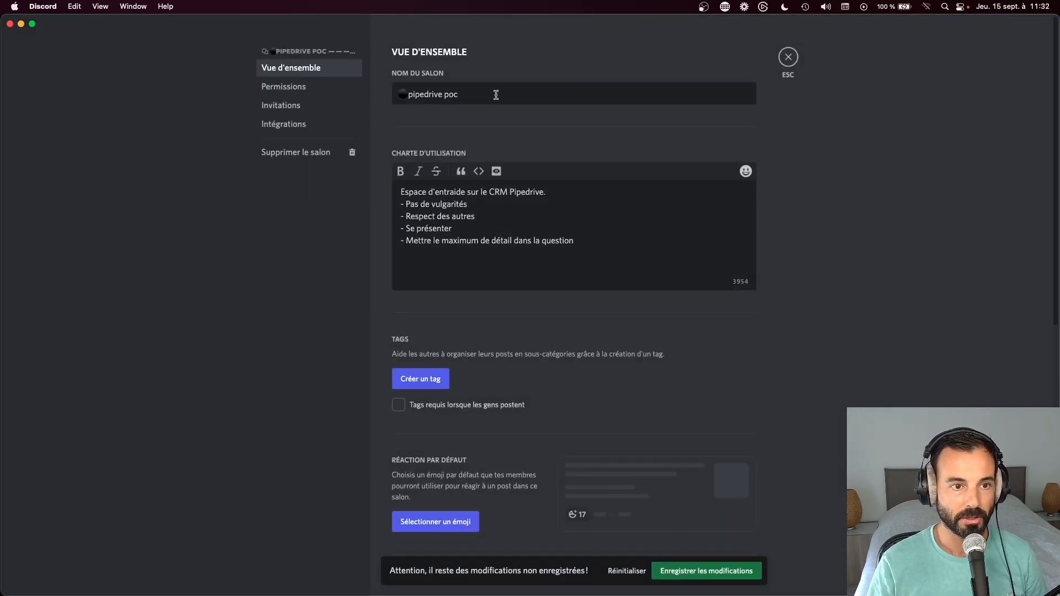
pyautogui.click(696, 577)
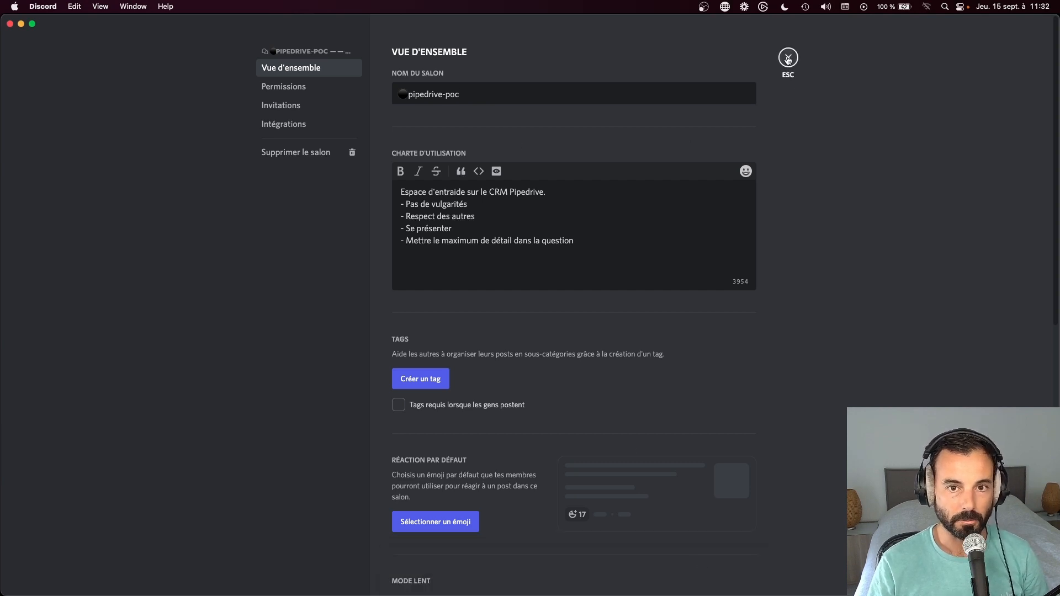
pyautogui.click(788, 58)
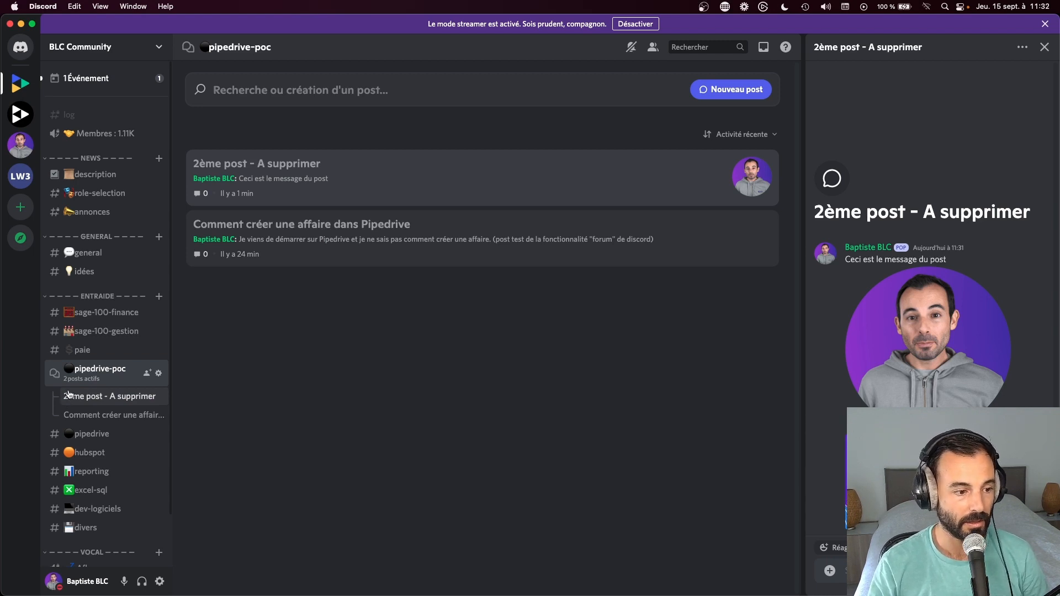
# Make tags required for posts in the pipedrive-poc forum's settings, and start creating a new tag
pyautogui.scroll(-2, 105, 502)
pyautogui.scroll(2, 103, 504)
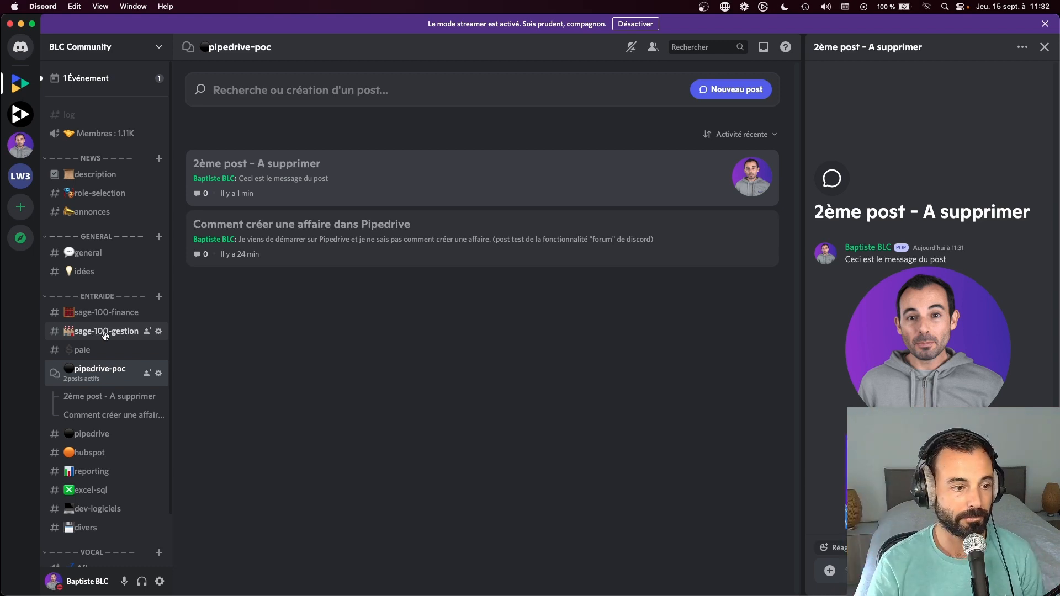
pyautogui.rightClick(94, 370)
pyautogui.click(141, 450)
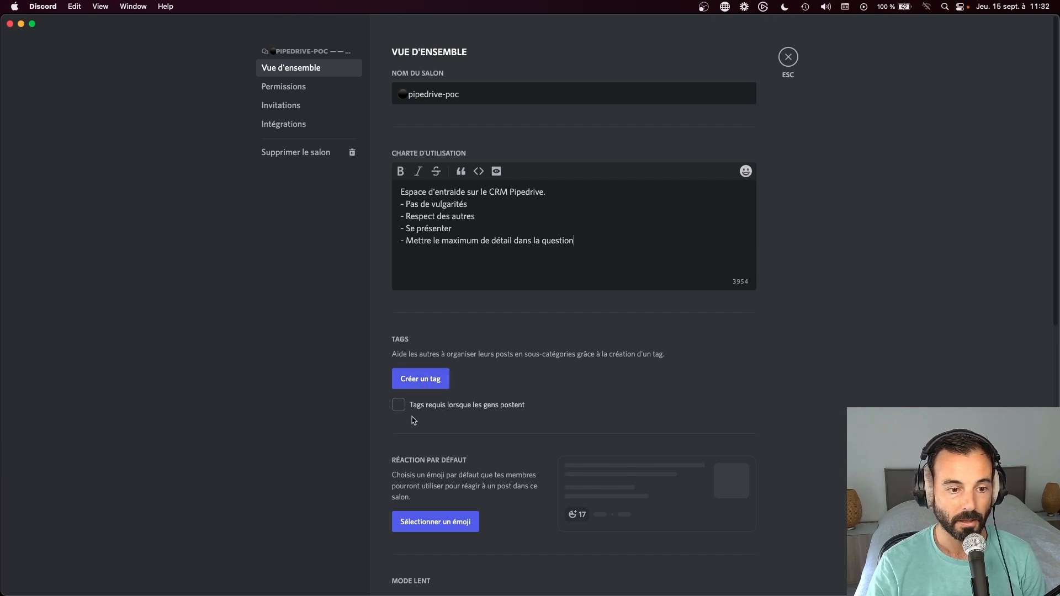
pyautogui.click(398, 405)
pyautogui.click(440, 379)
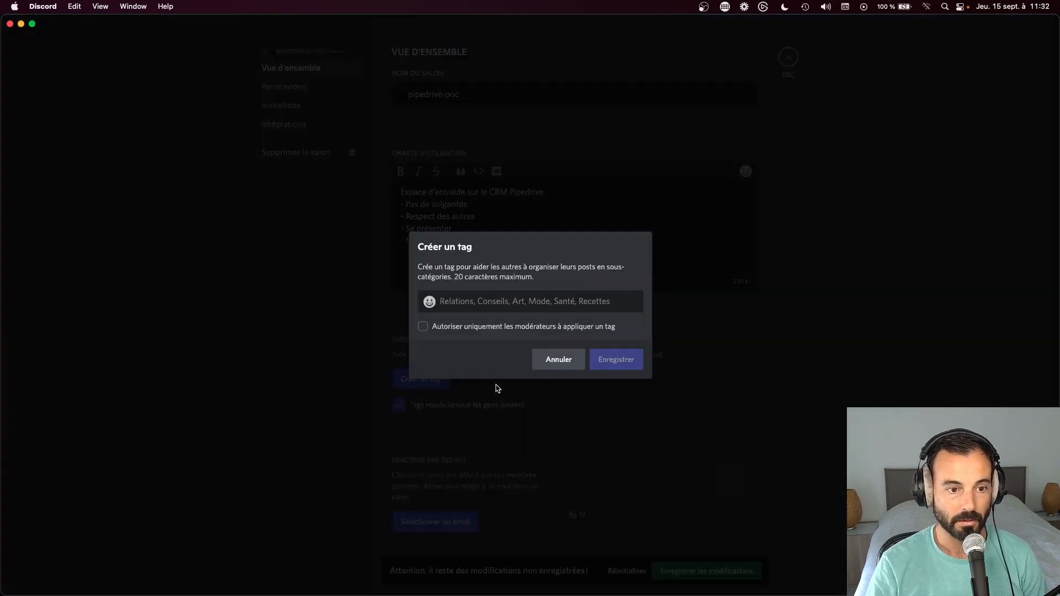